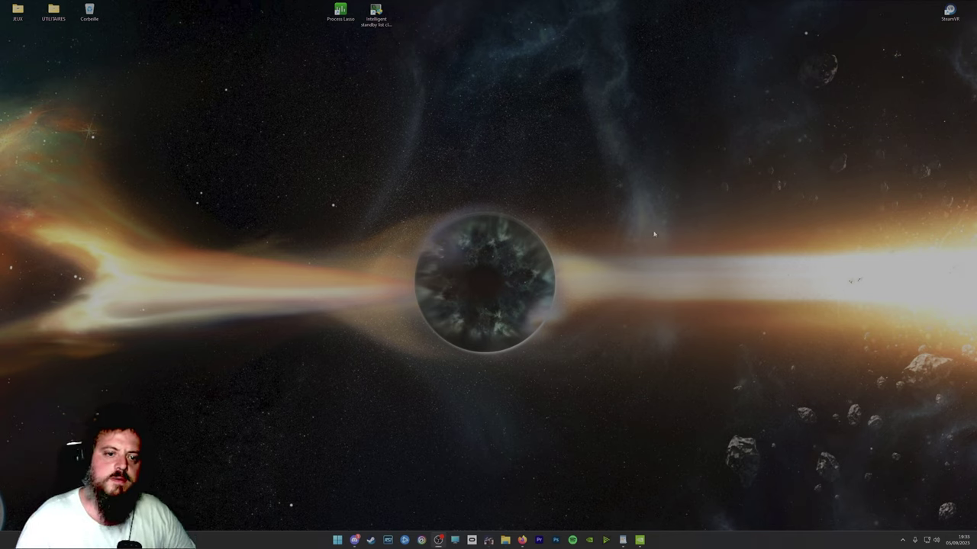
Find the Windows Game Mode settings by searching for "mode" and check the state of the Mode Jeu option.
key("super")
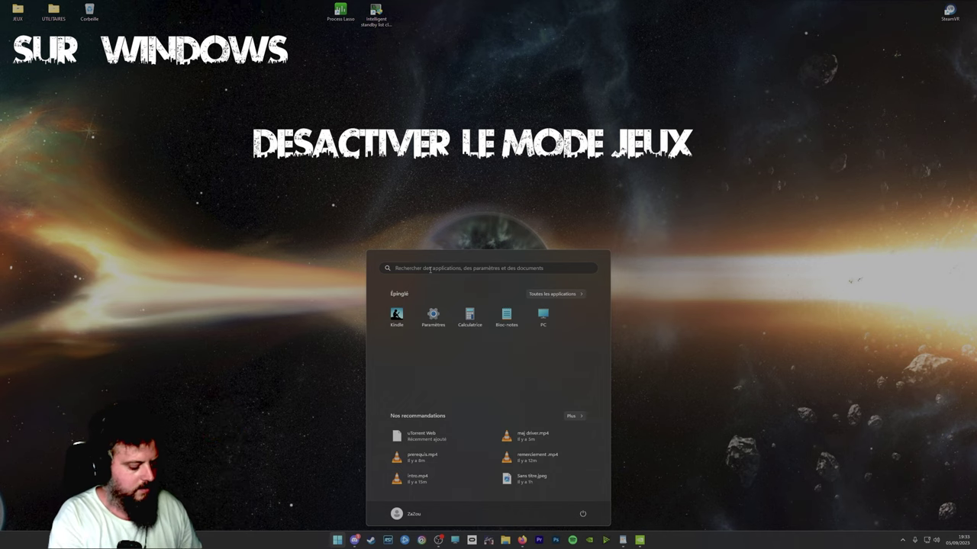
type("mode")
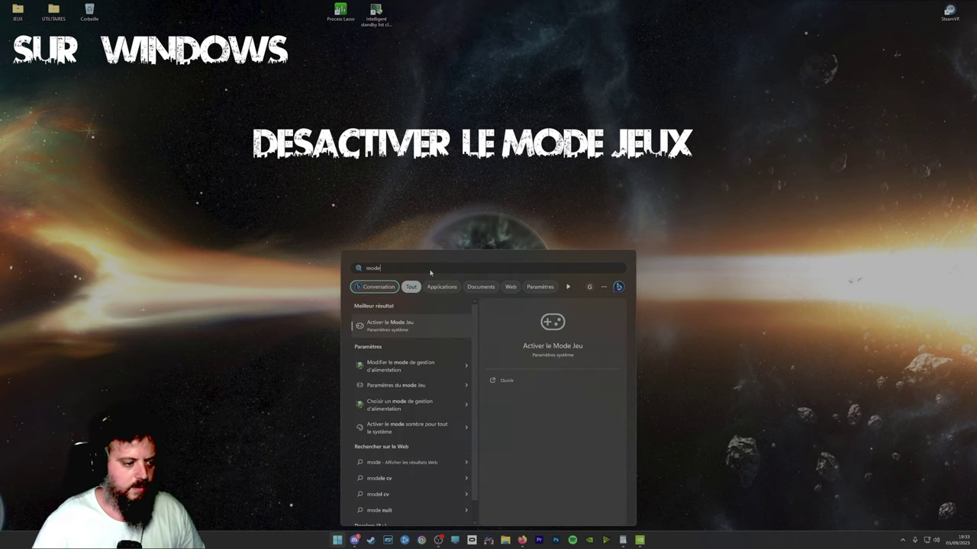
left_click(386, 330)
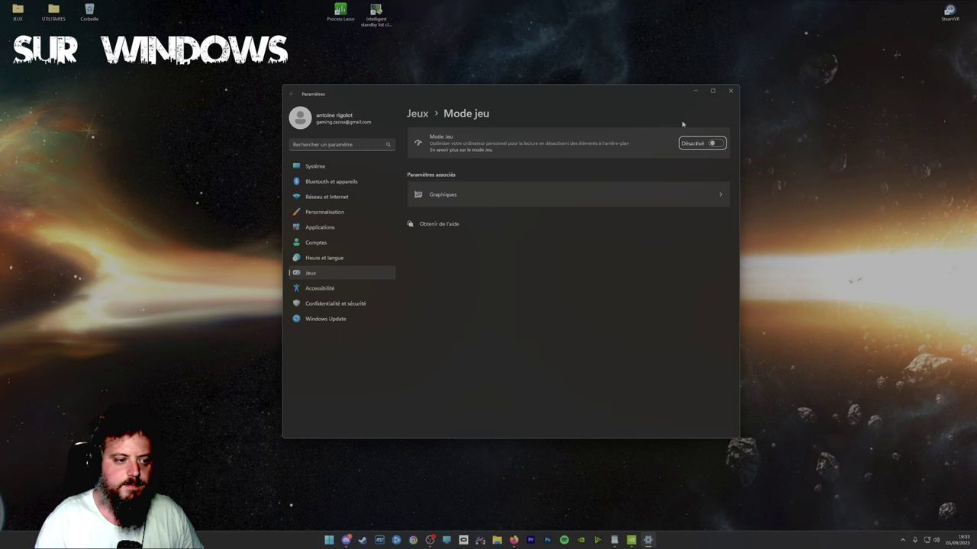
left_click(732, 93)
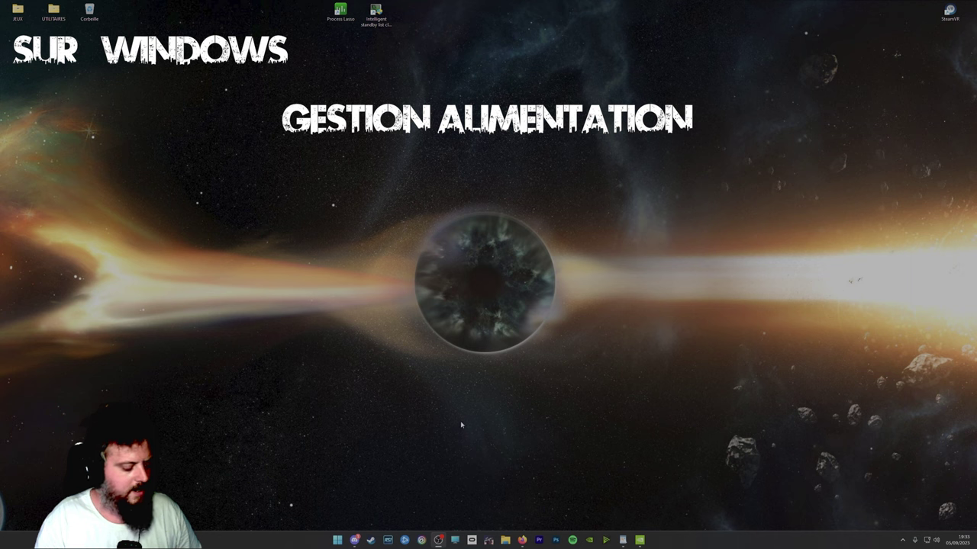
Search Windows for "alim", open the power plan options and check which power mode is selected.
key("super")
left_click(410, 268)
type("alex goude")
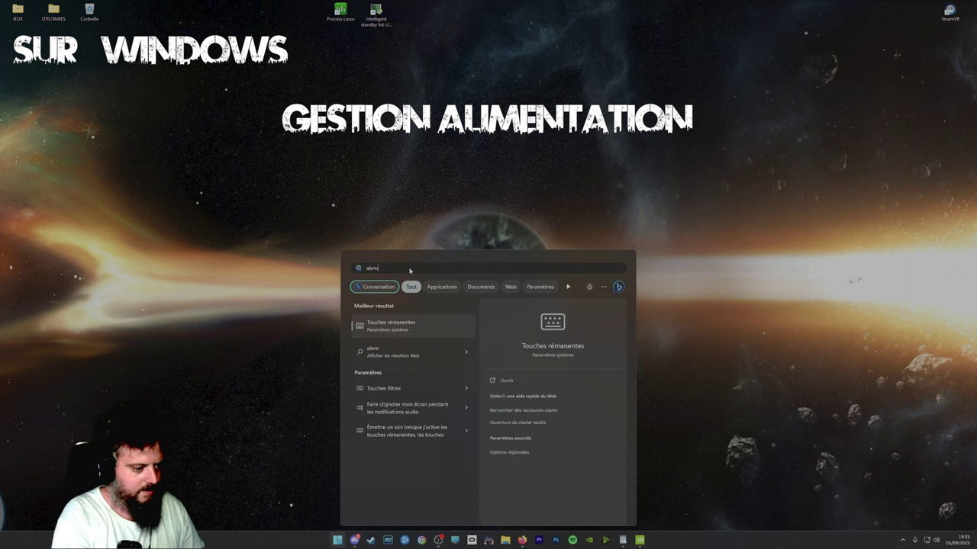
key("BackSpace")
type("im")
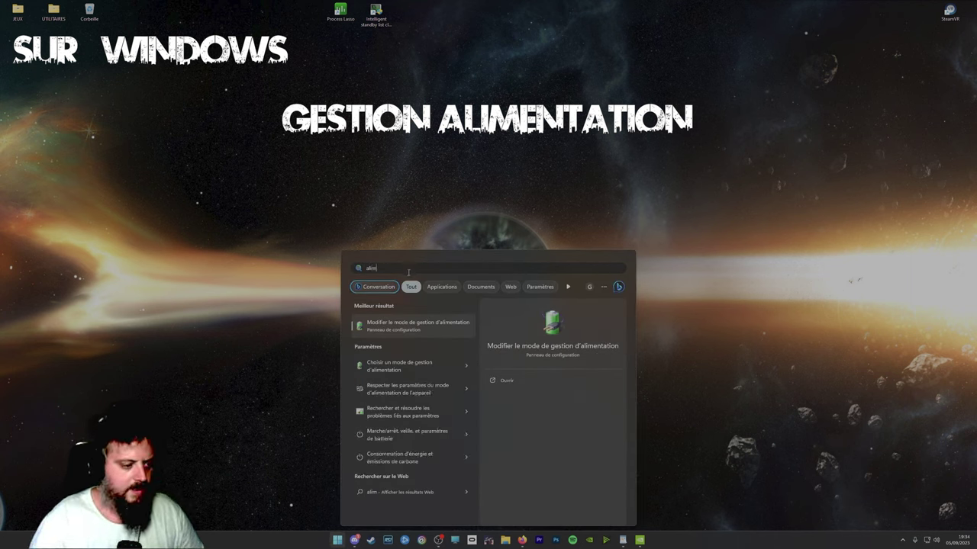
left_click(413, 371)
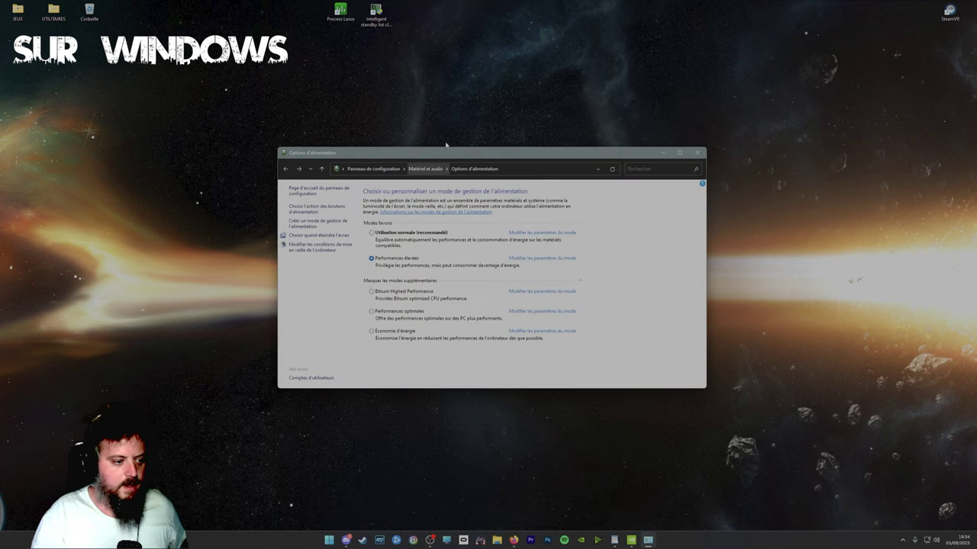
left_click_drag(447, 152, 465, 81)
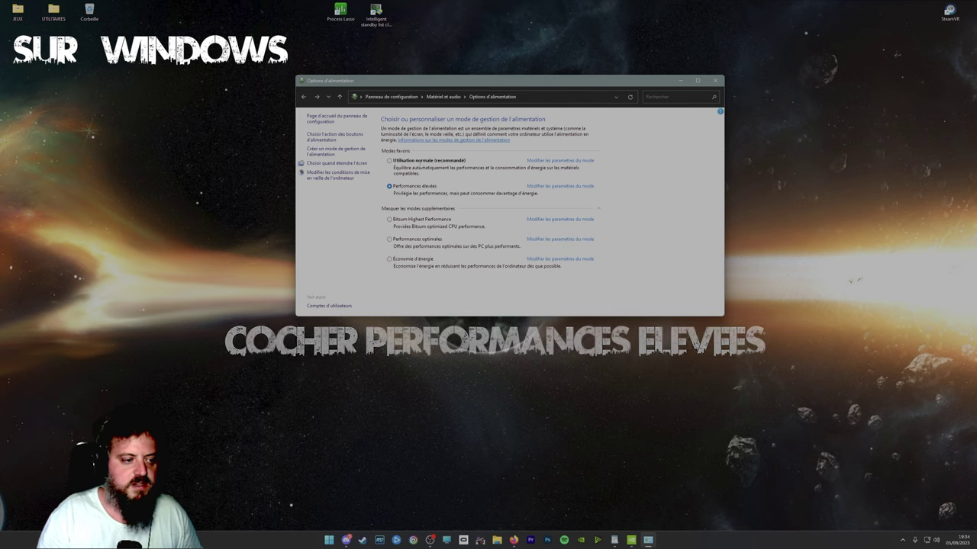
left_click(717, 81)
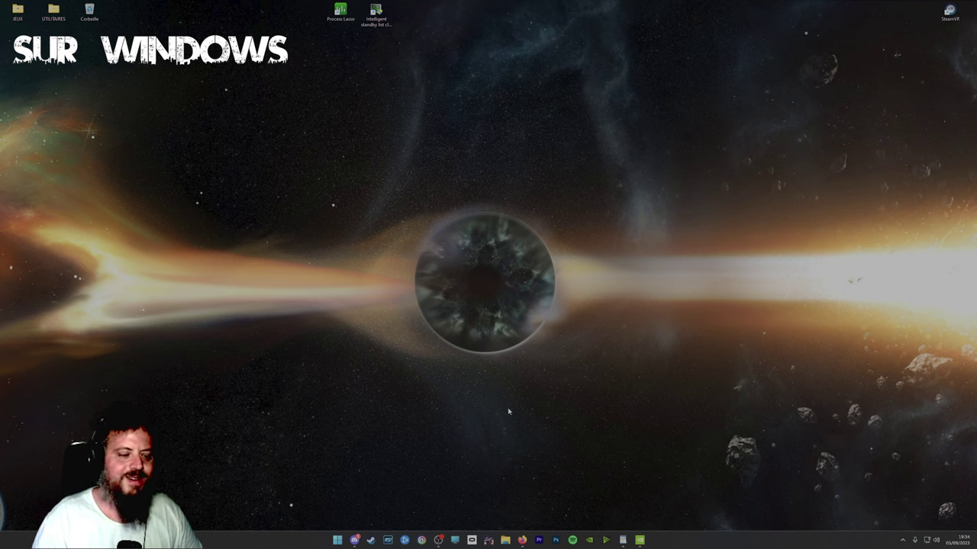
Open the compatibility properties of EscapeFromTarkov.exe in the C:\jeux\TARKOV folder.
left_click(505, 540)
left_click(326, 248)
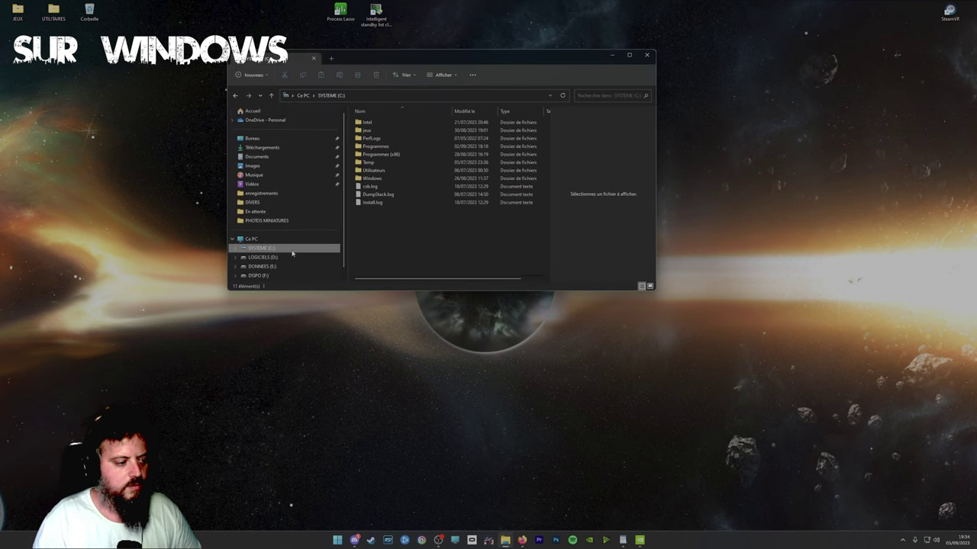
double_click(377, 131)
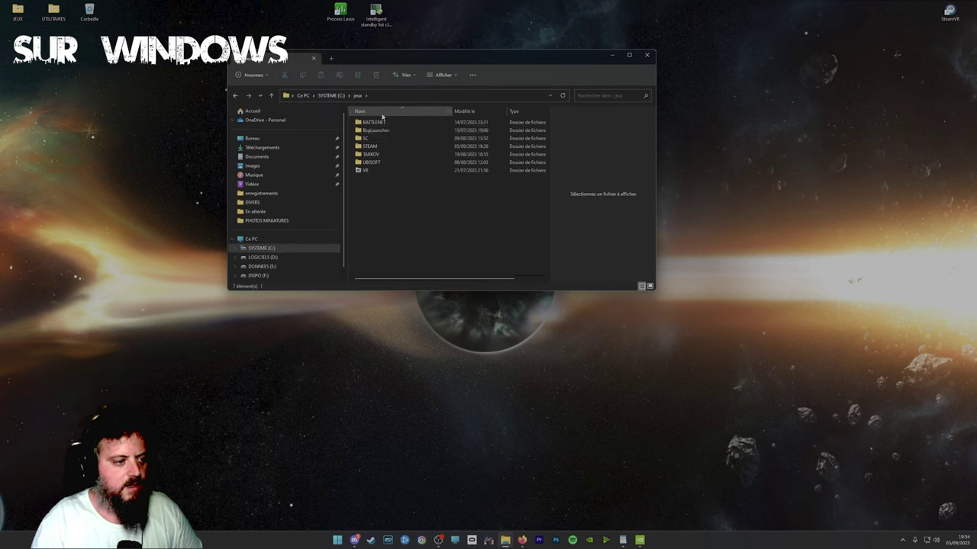
double_click(377, 156)
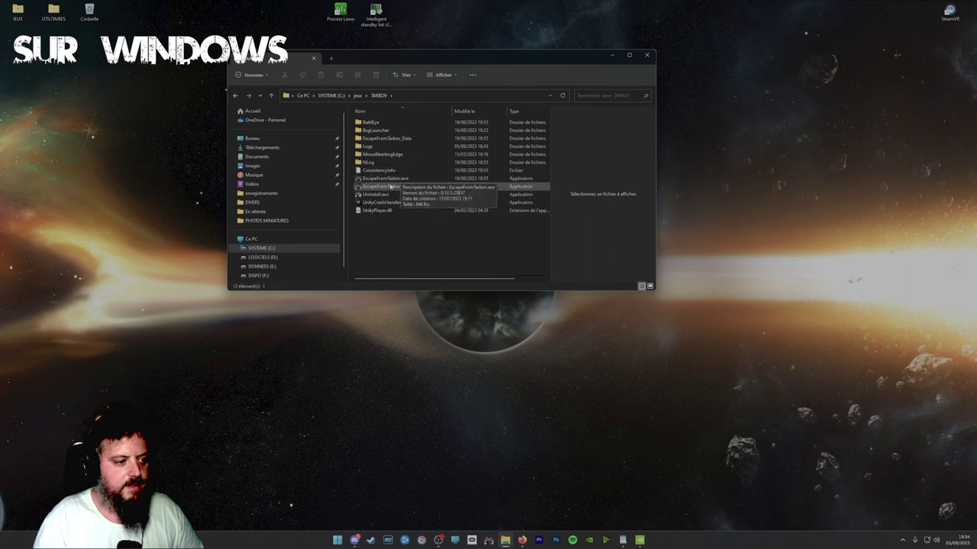
right_click(410, 181)
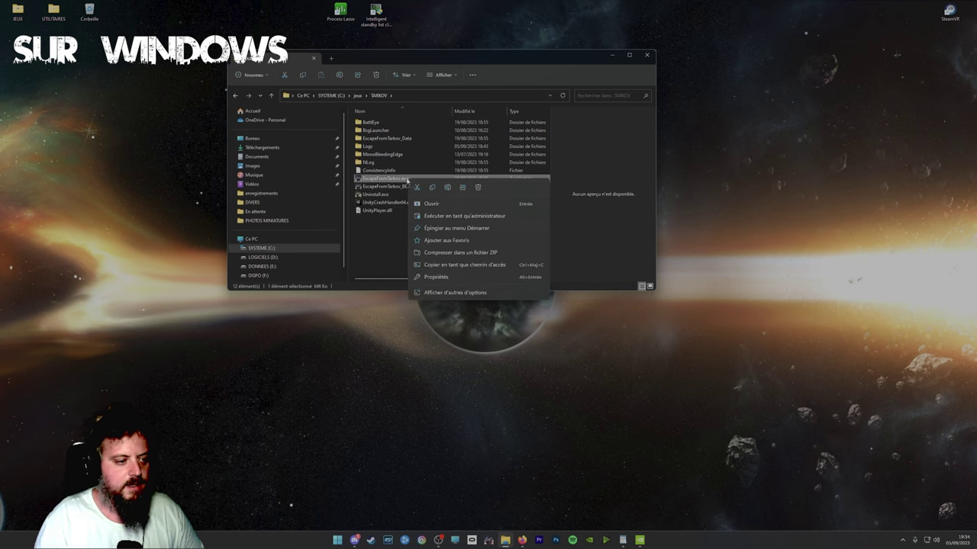
left_click(439, 277)
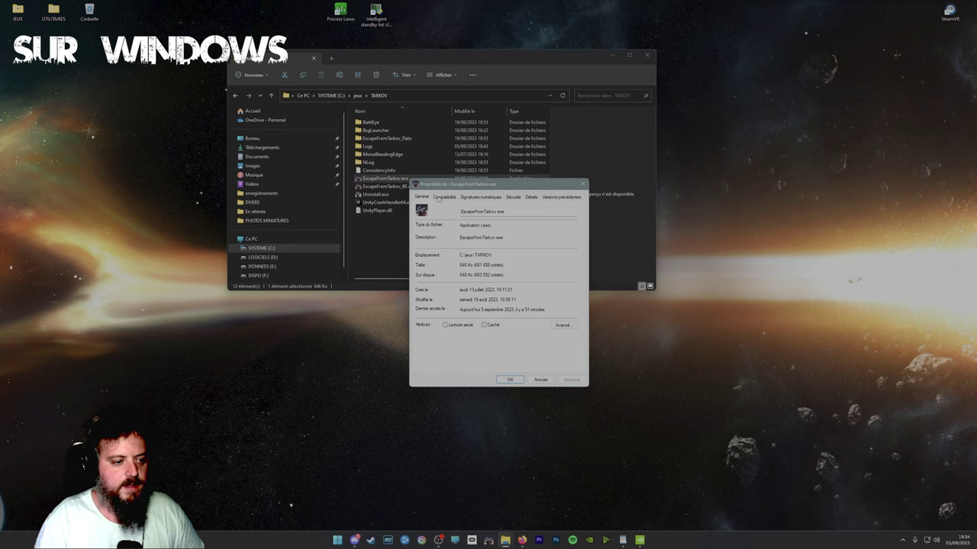
left_click(445, 198)
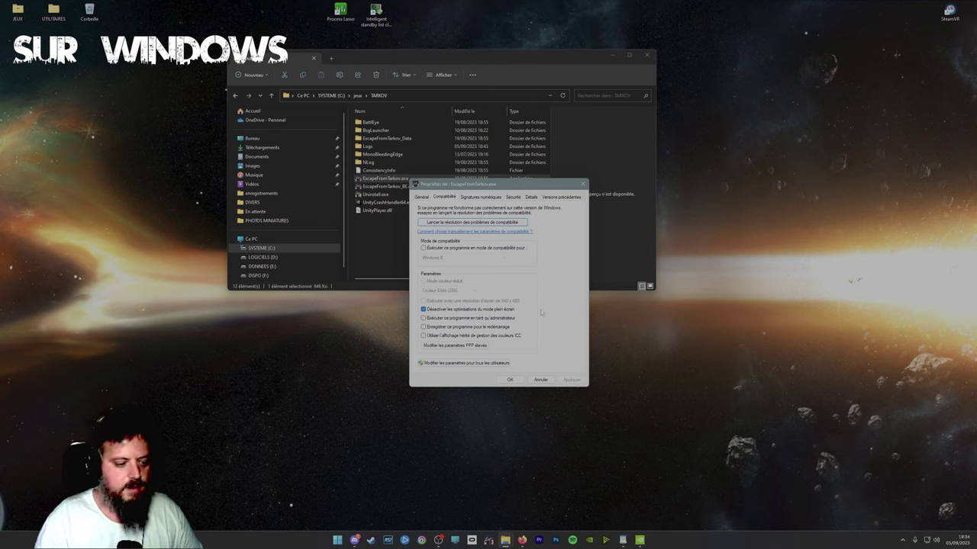
Set the high-DPI scaling override of EscapeFromTarkov.exe to be performed by Application and apply the properties.
left_click(470, 350)
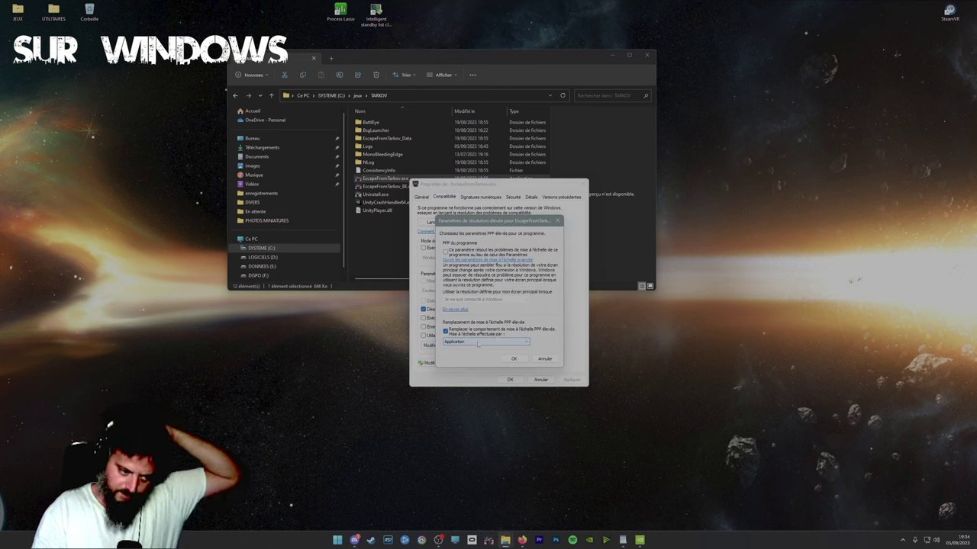
left_click(480, 341)
left_click(478, 348)
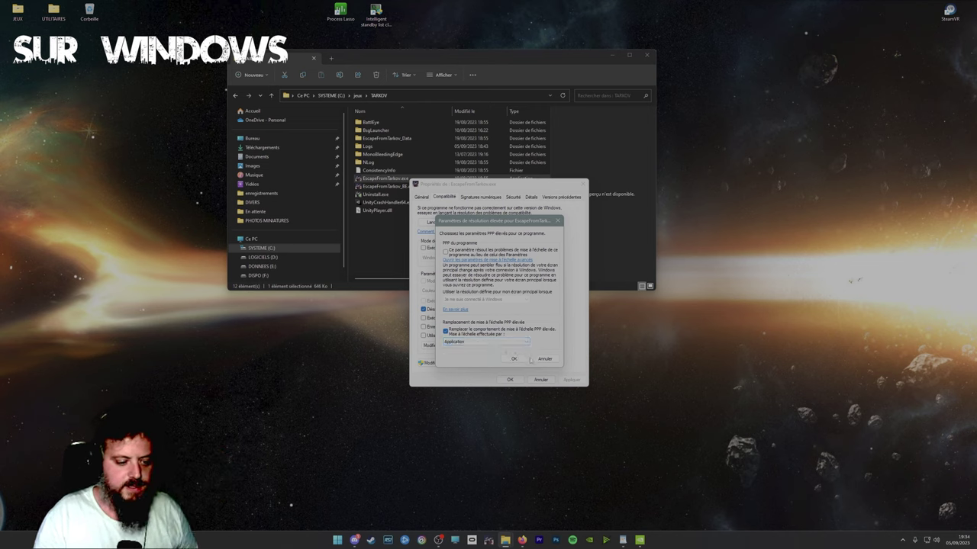
left_click(512, 359)
left_click(571, 379)
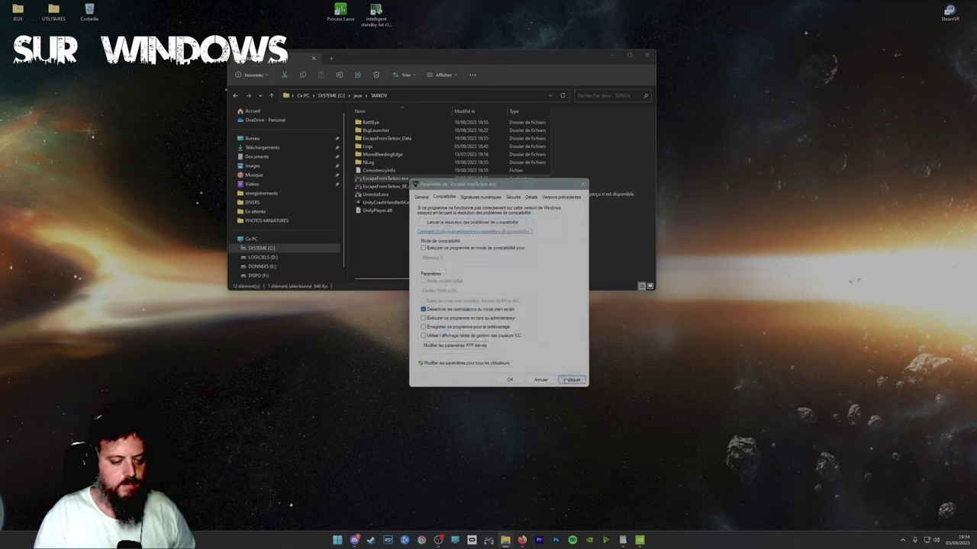
left_click(511, 379)
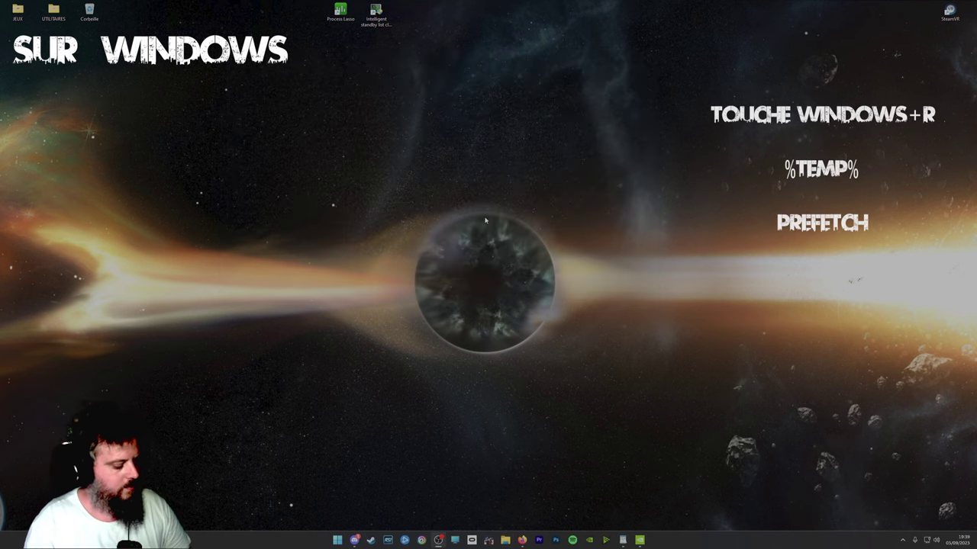
Delete all contents of the %TEMP% folder, ignoring every item that is in use.
key("super+r")
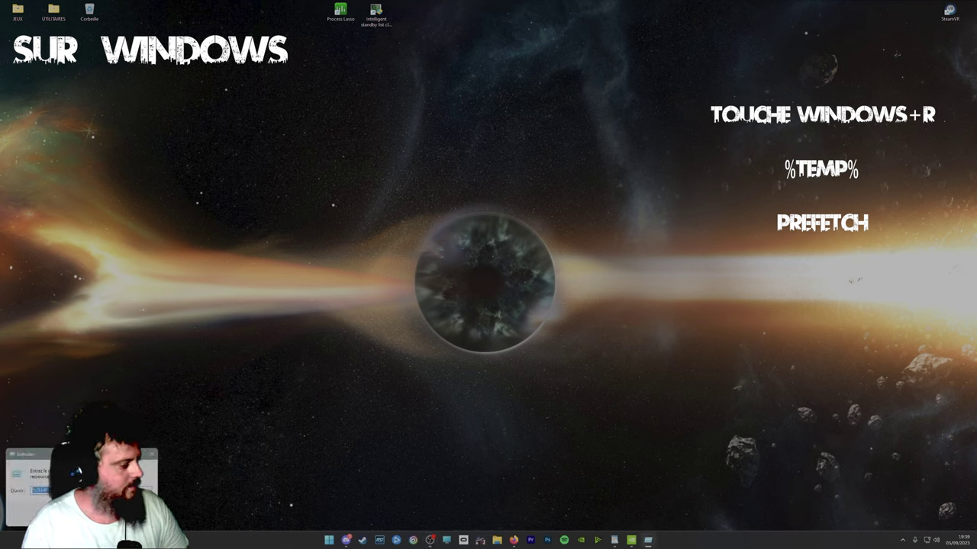
type("%TEMP%")
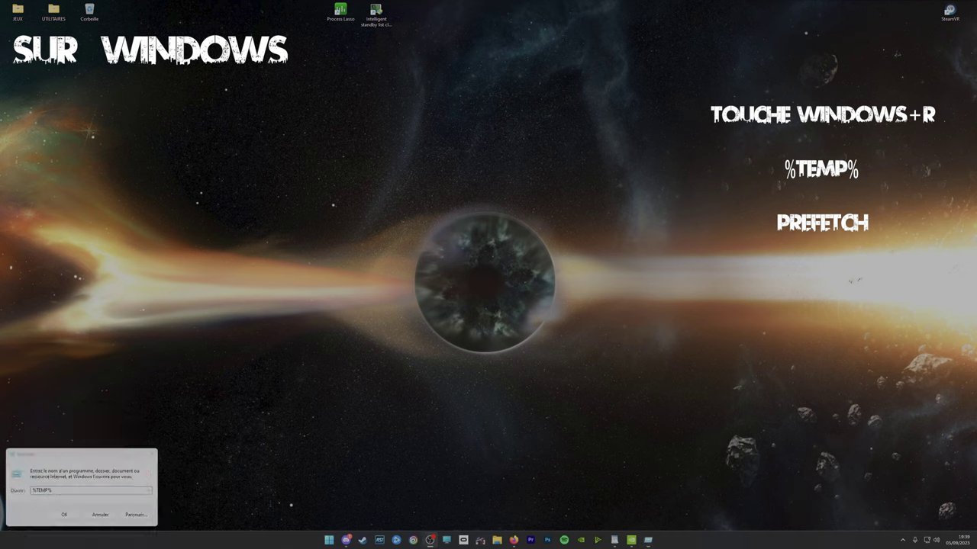
left_click(64, 514)
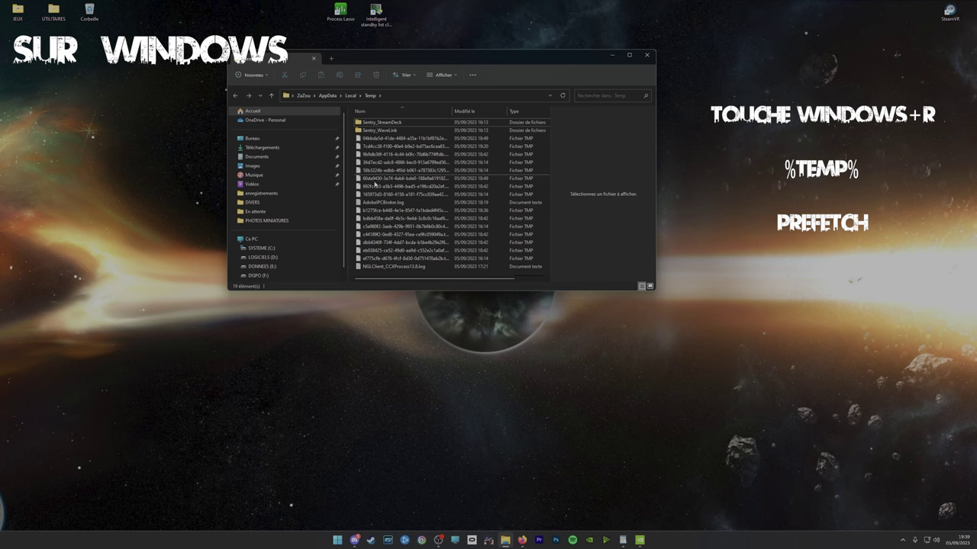
key("ctrl+a")
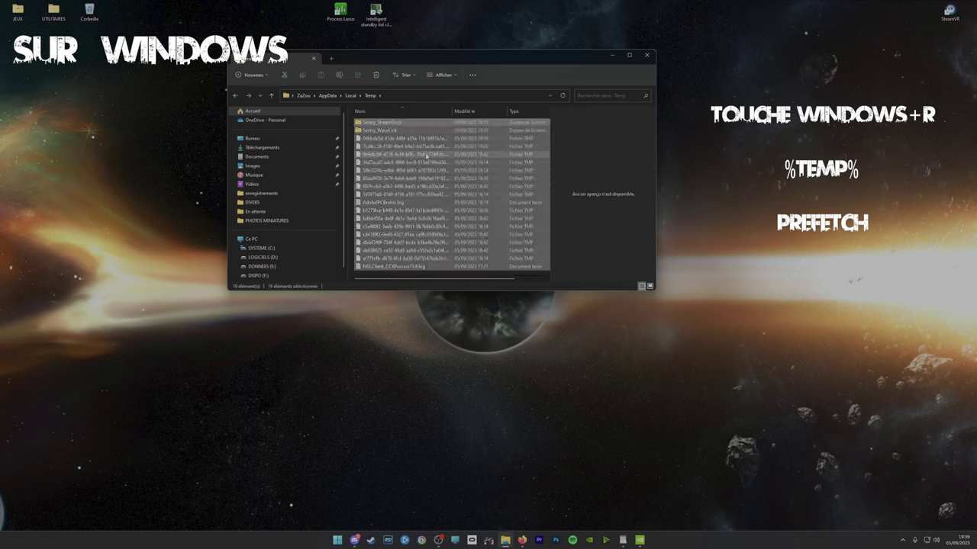
key("Delete")
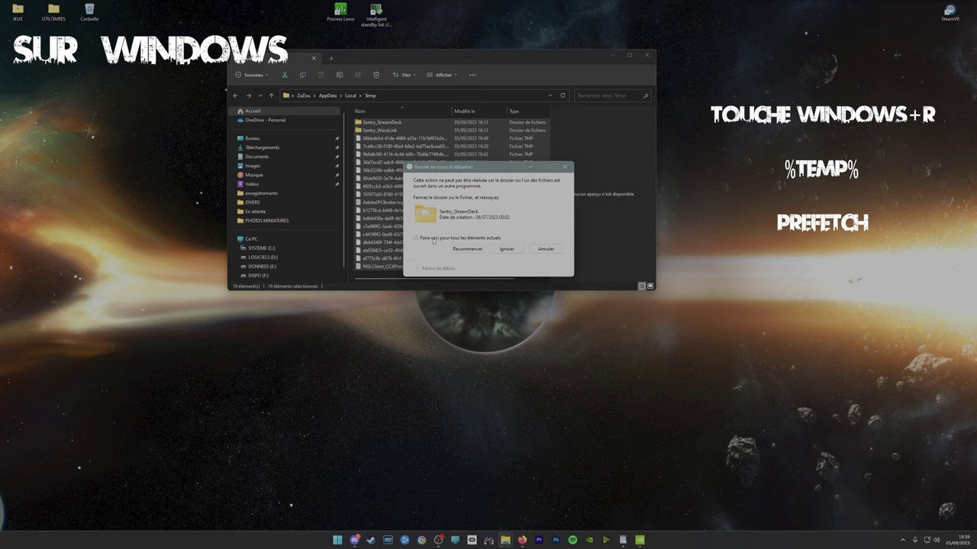
left_click(432, 238)
left_click(509, 252)
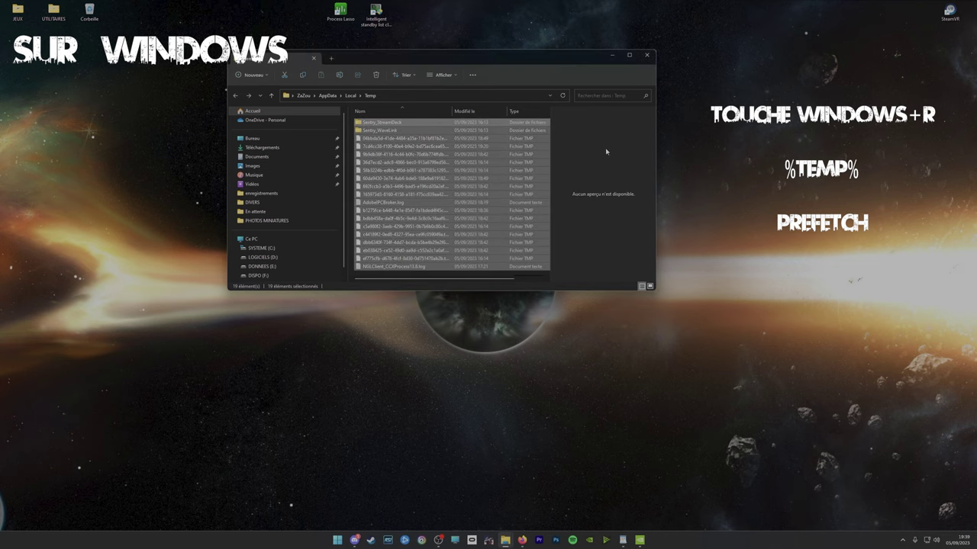
left_click(646, 55)
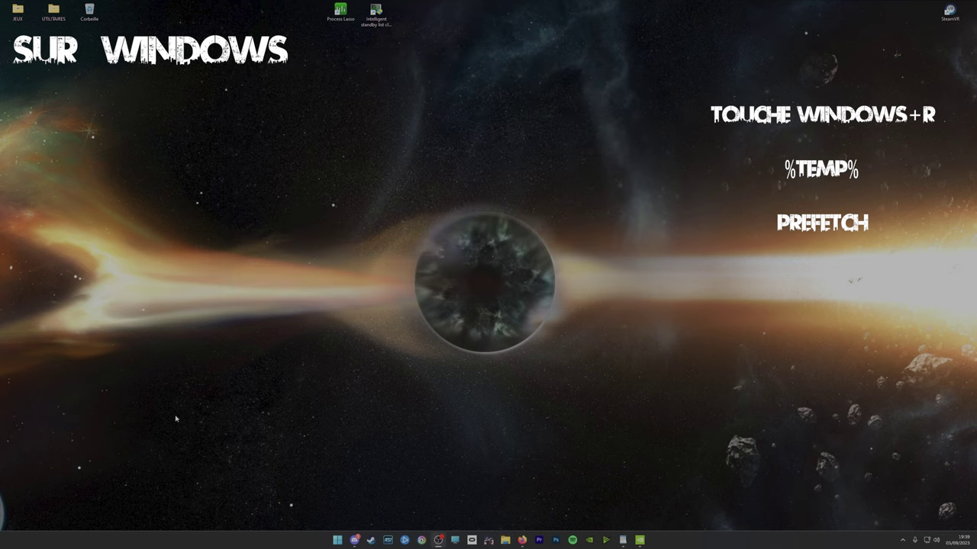
Delete all files in the Windows PREFETCH folder, ignoring every file that is in use.
key("super+r")
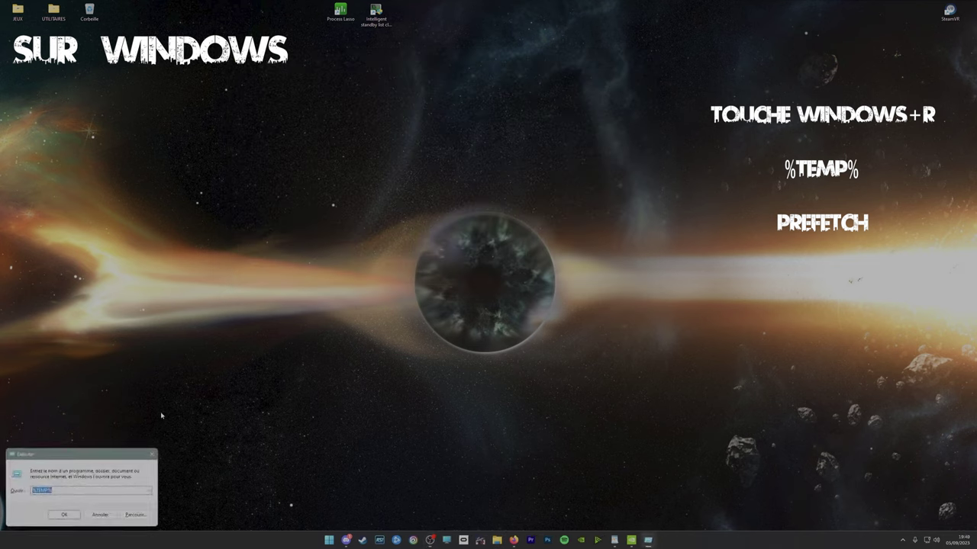
type("pre")
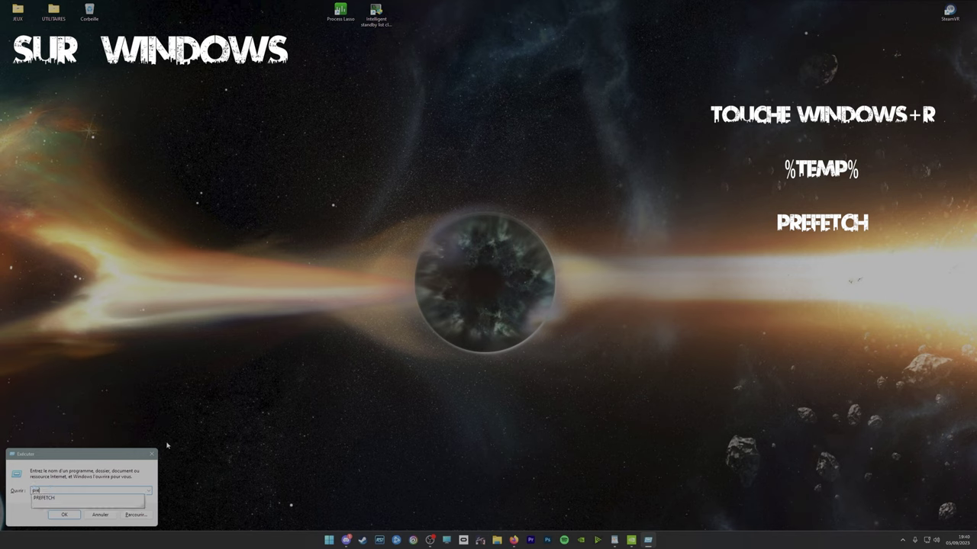
left_click(47, 498)
left_click(64, 515)
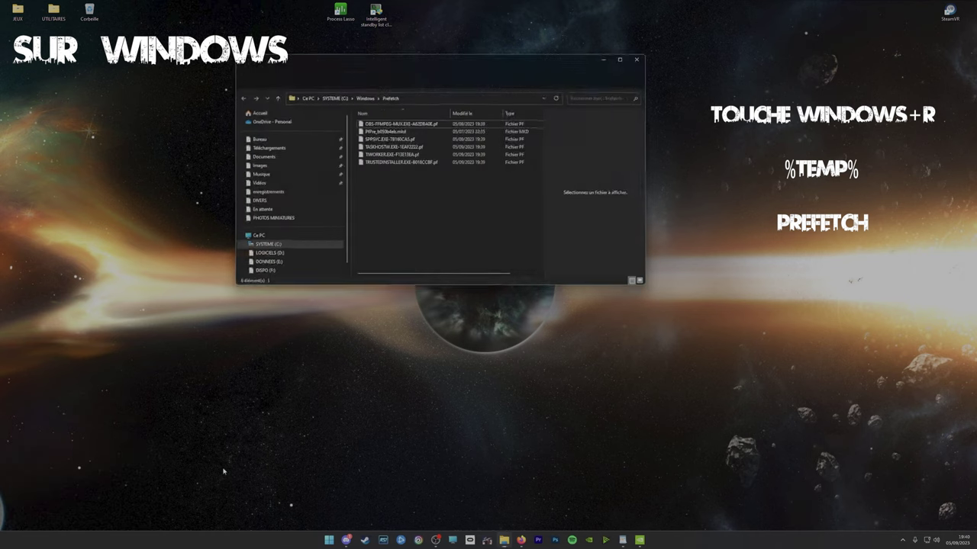
key("ctrl+a")
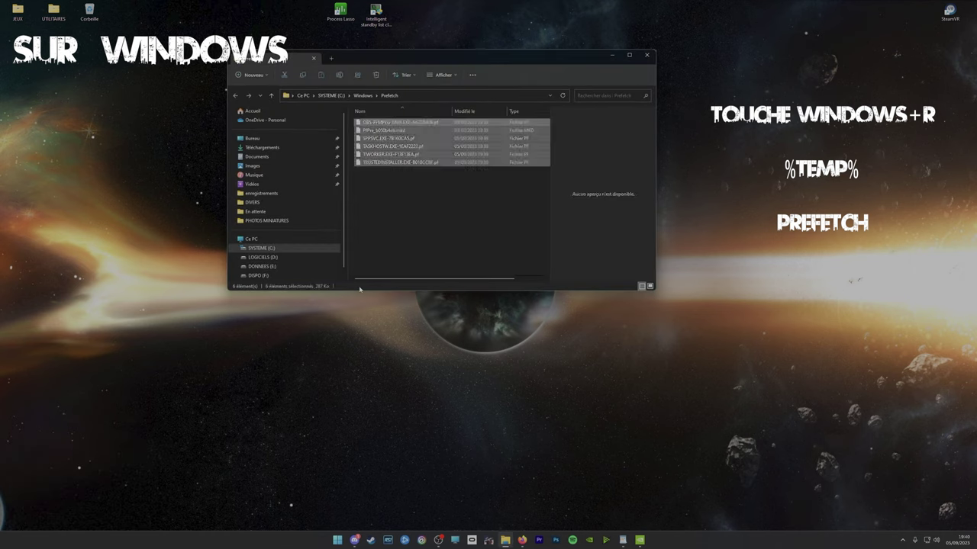
key("Delete")
left_click(438, 232)
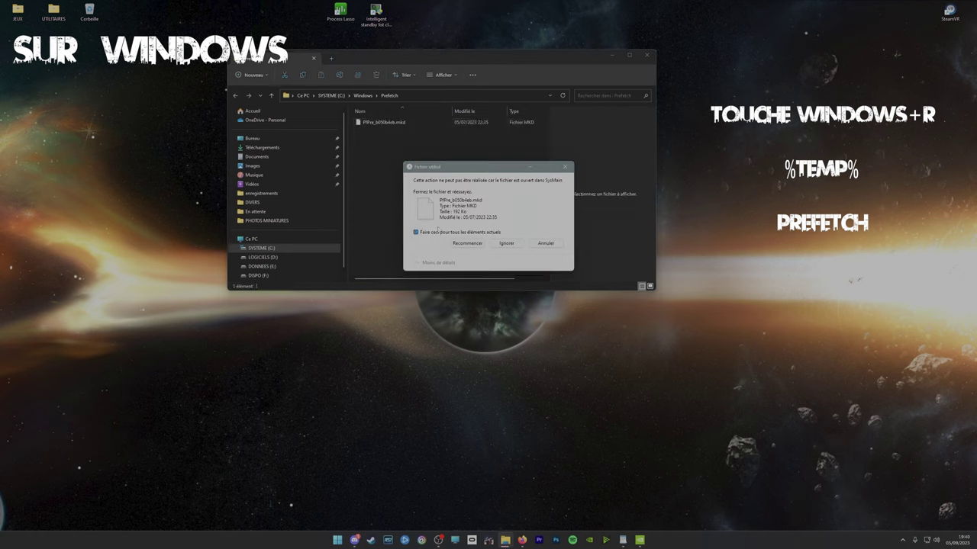
left_click(506, 243)
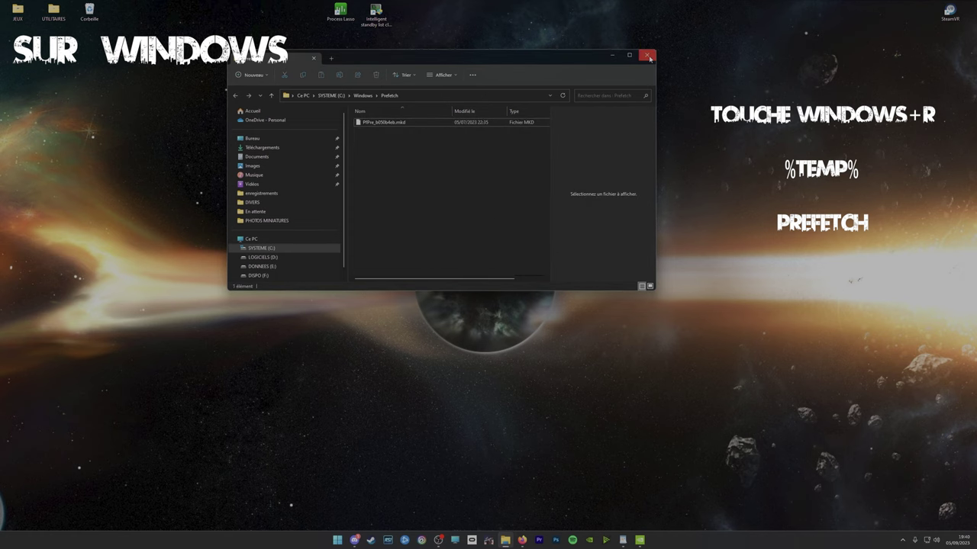
left_click(647, 56)
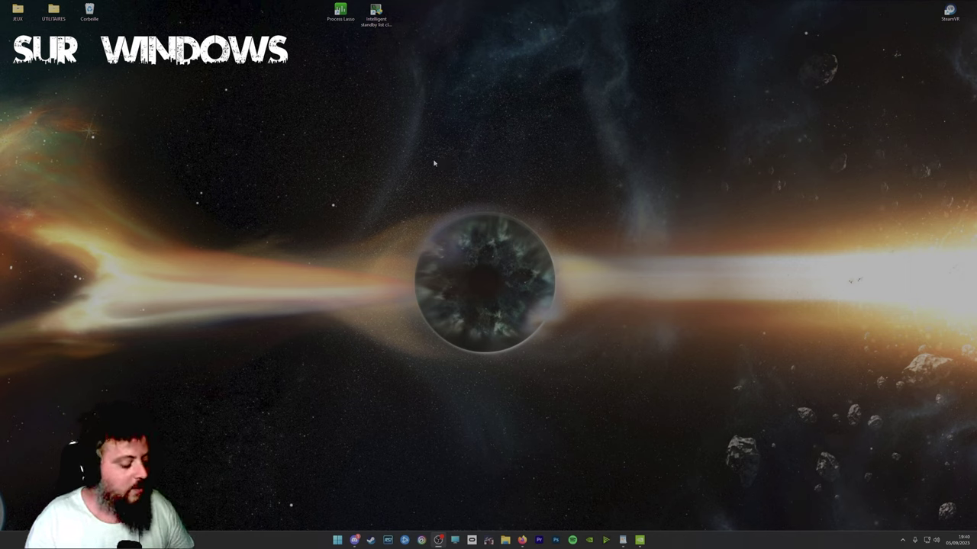
Switch to Discord and check the hardware acceleration option in the advanced user settings, cancelling the change that requires a restart.
left_click(470, 138)
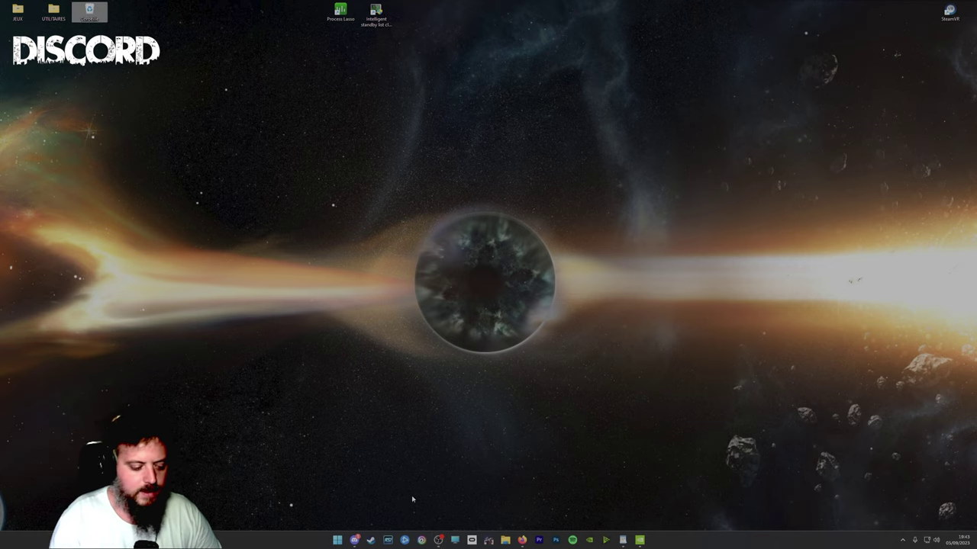
left_click(354, 540)
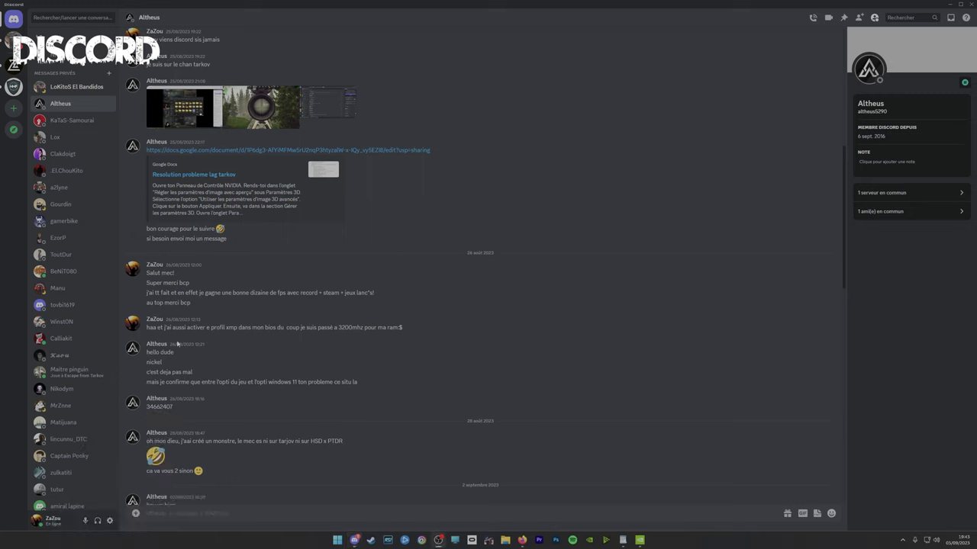
left_click(110, 521)
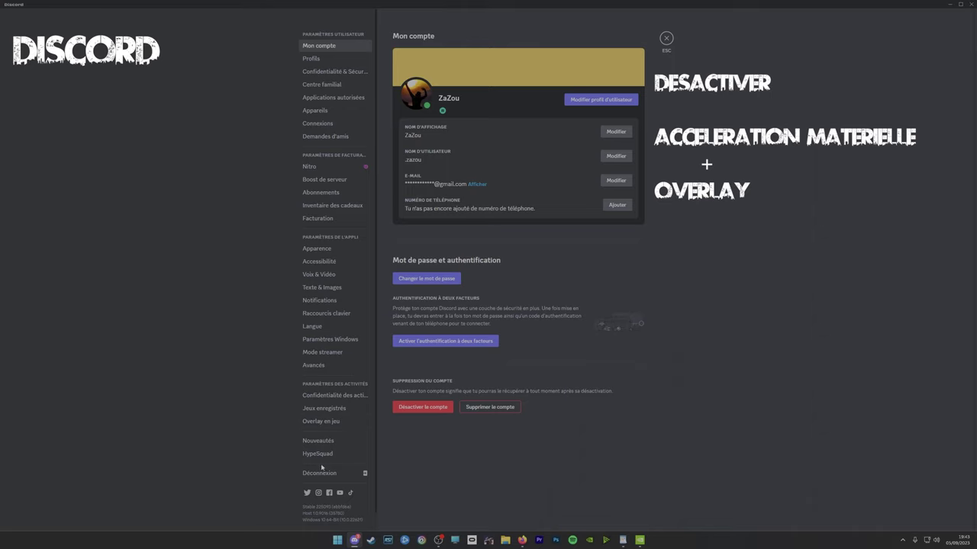
left_click(316, 367)
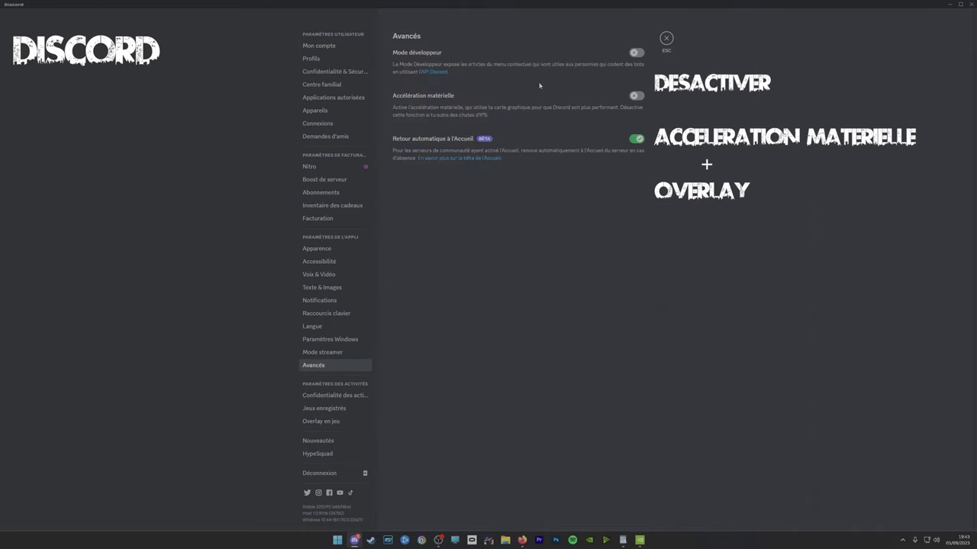
left_click(637, 96)
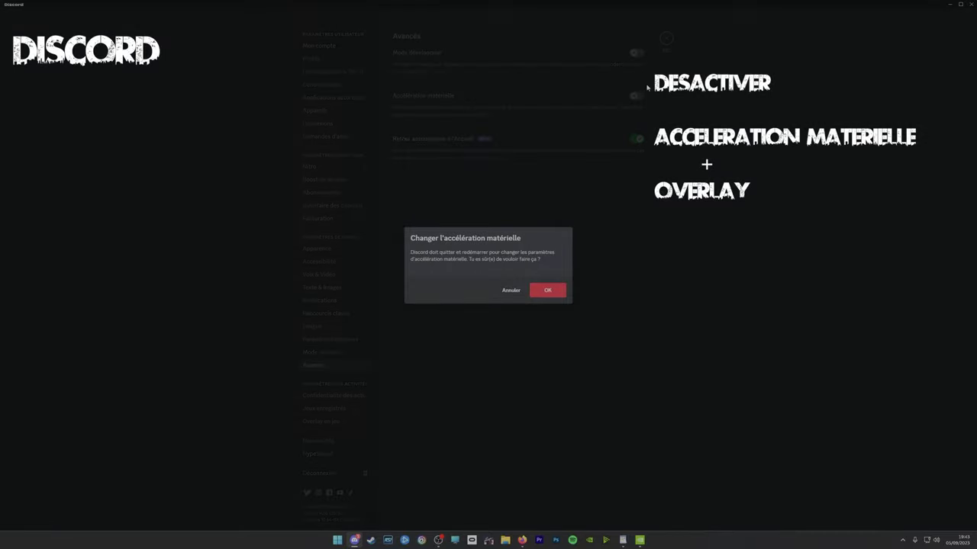
left_click(511, 290)
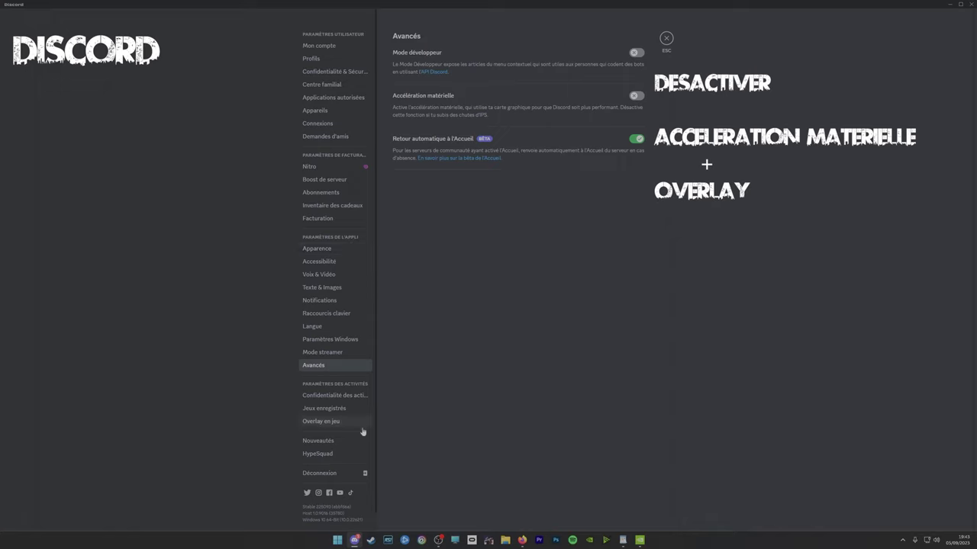
Check Discord's in-game overlay switch by turning it on and back off, and close the user settings.
left_click(329, 424)
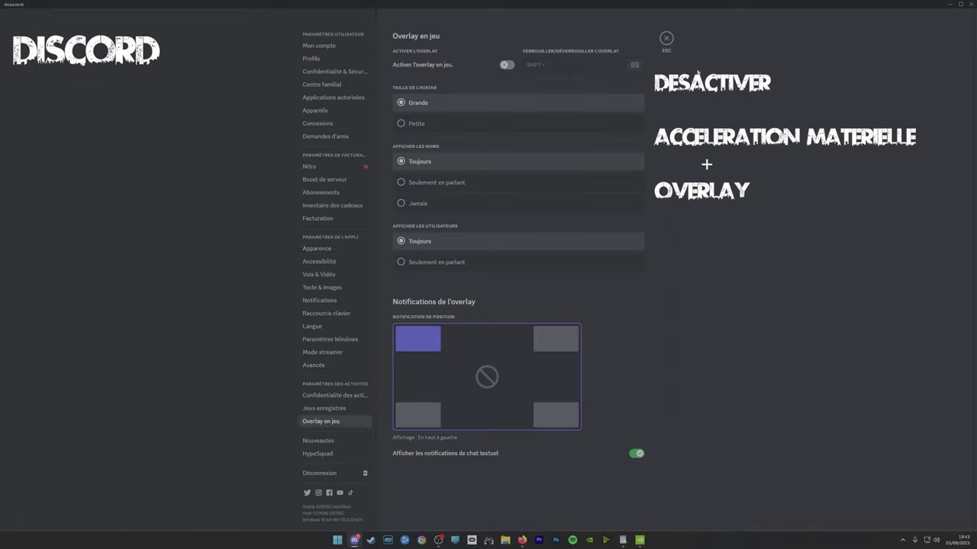
left_click(507, 65)
left_click(507, 65)
left_click(667, 39)
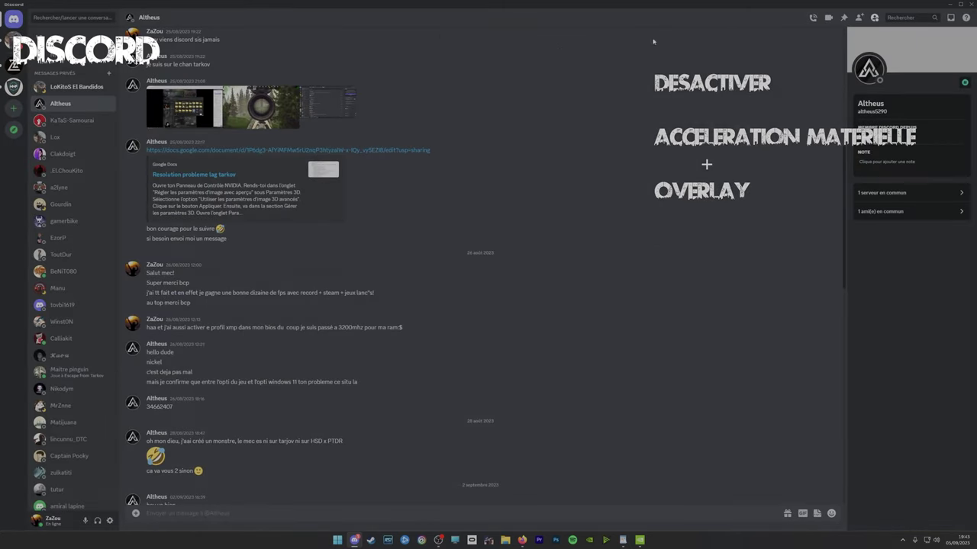
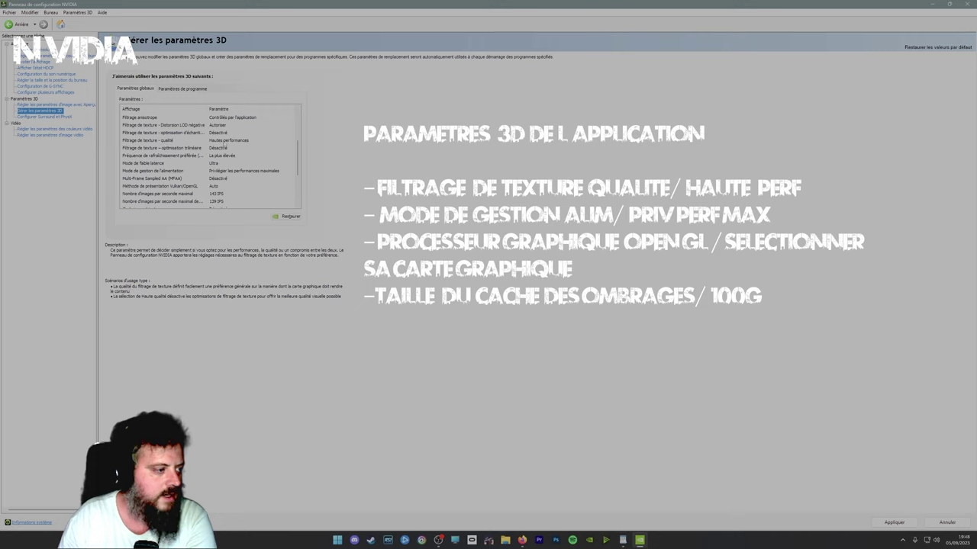
Set the global texture filtering quality (Filtrage de texture - qualité) to Hautes performances in the NVIDIA 3D settings.
left_click(221, 140)
left_click(221, 140)
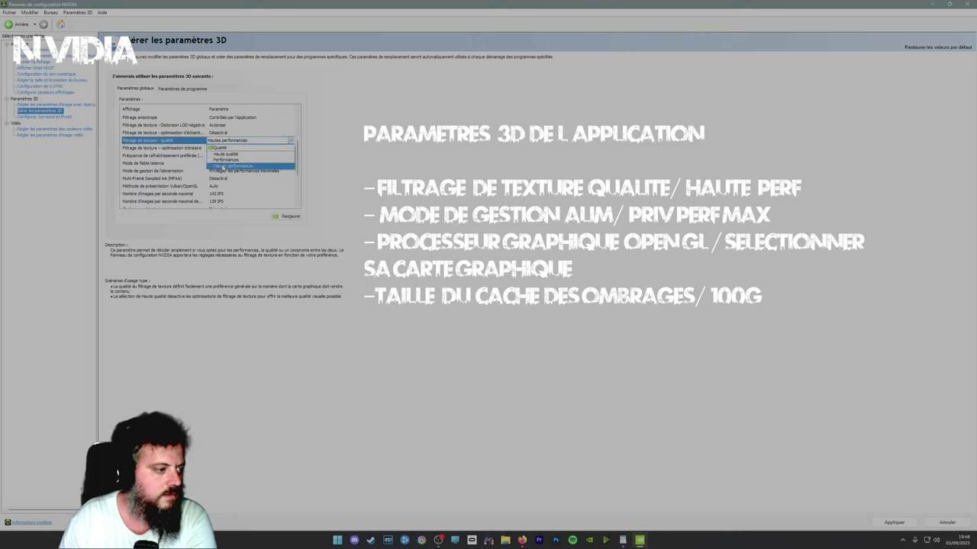
left_click(232, 165)
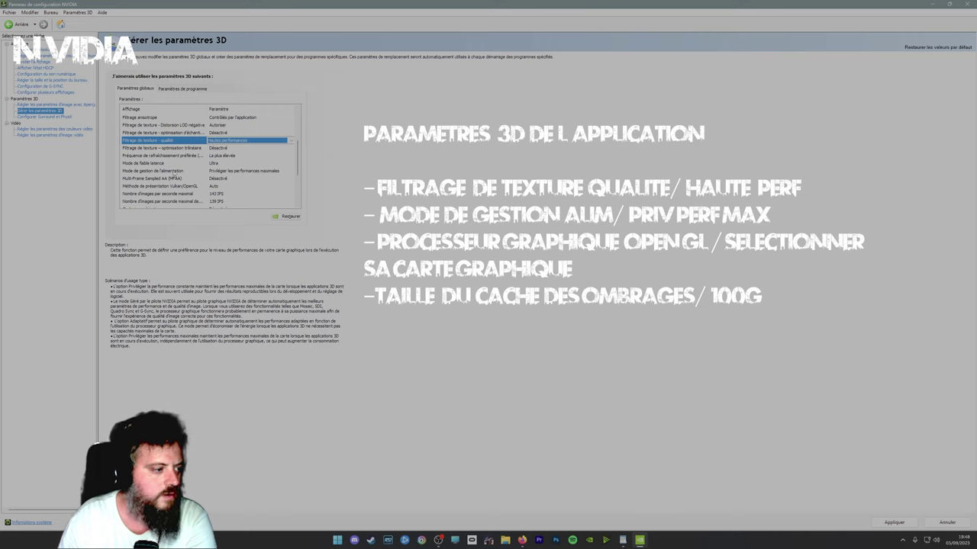
Set the power management mode (Mode de gestion de l'alimentation) to Privilégier les performances maximales.
left_click(175, 173)
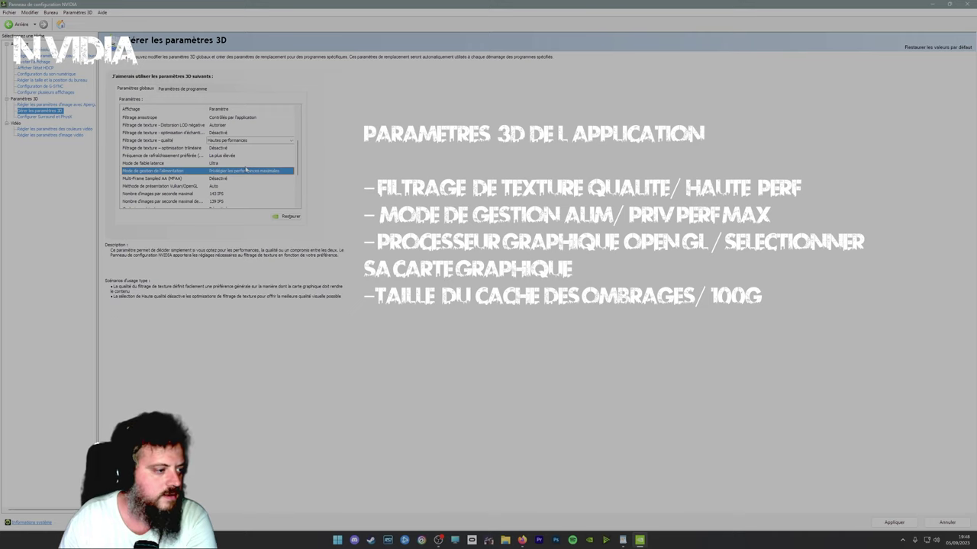
left_click(244, 171)
left_click(250, 185)
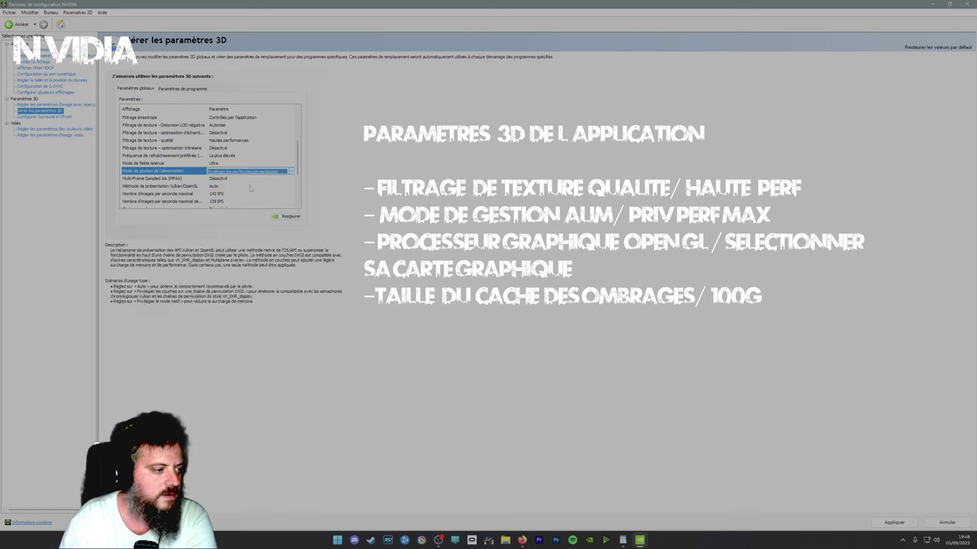
left_click(252, 185)
left_click(252, 185)
Set the OpenGL rendering graphics processor to NVIDIA GeForce RTX 4070.
scroll(250, 183, "down", 2)
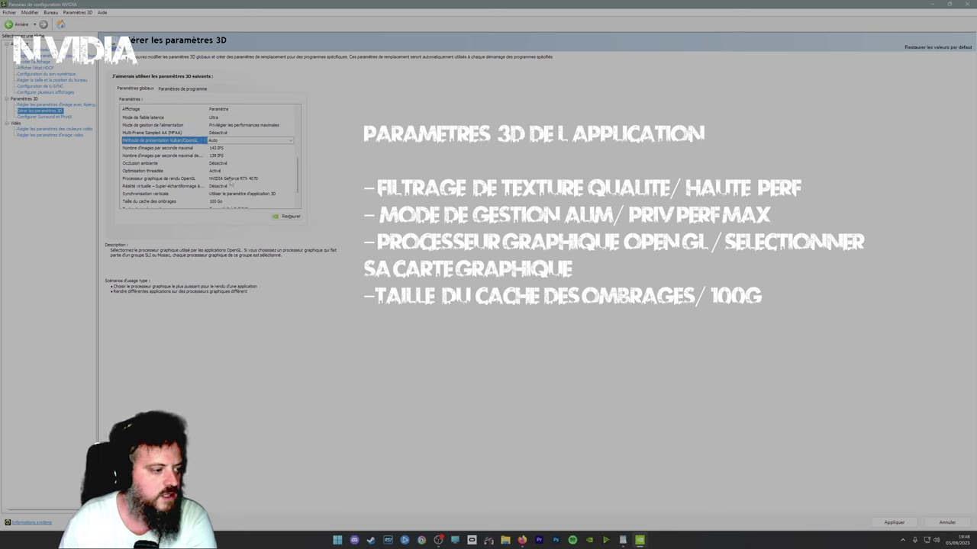
left_click(231, 182)
left_click(228, 181)
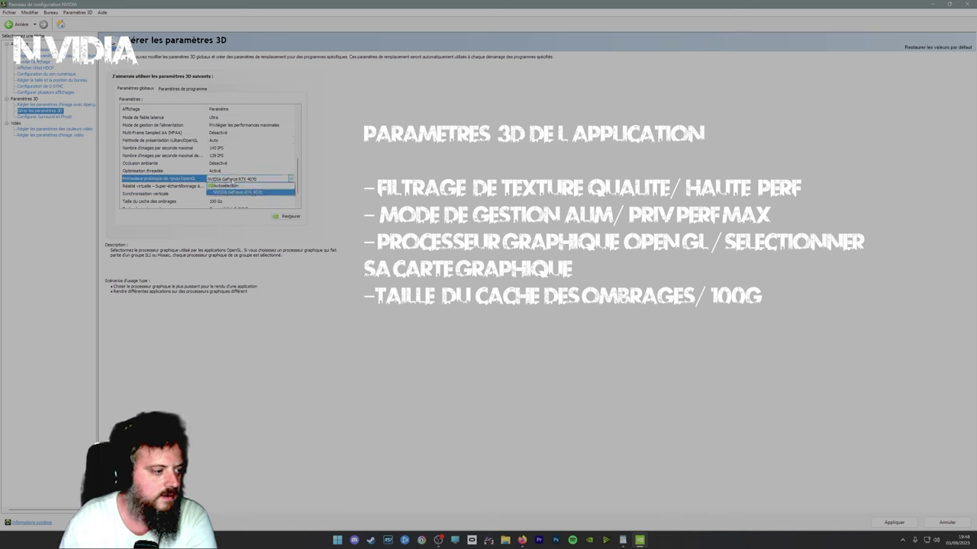
left_click(238, 191)
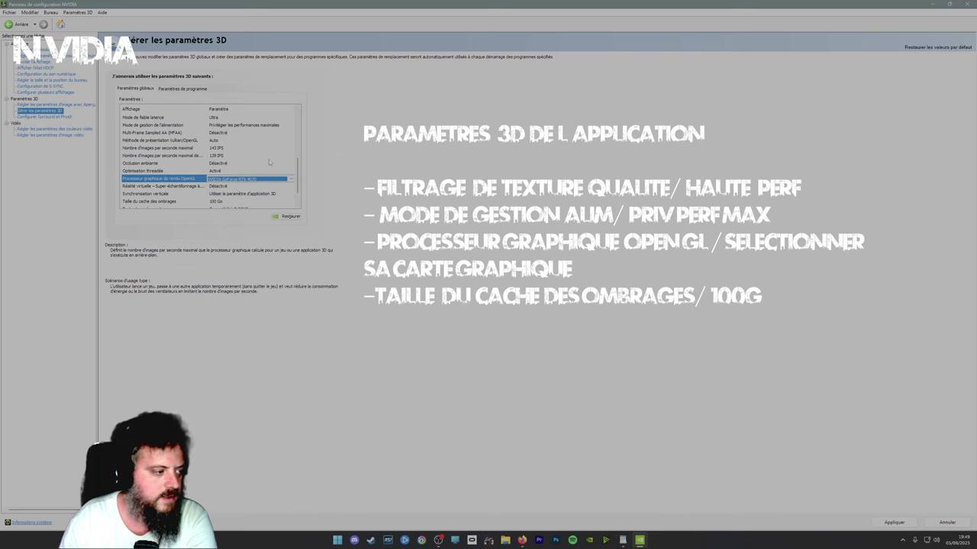
left_click(268, 159)
Set the shader cache size (Taille du cache des ombrages) to 100 Go.
scroll(252, 170, "down", 1)
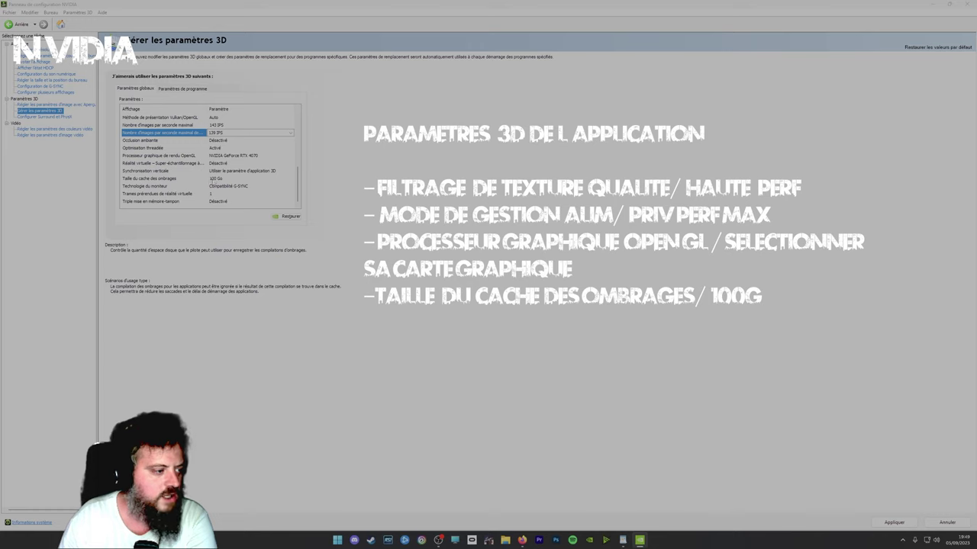
left_click(229, 178)
left_click(229, 178)
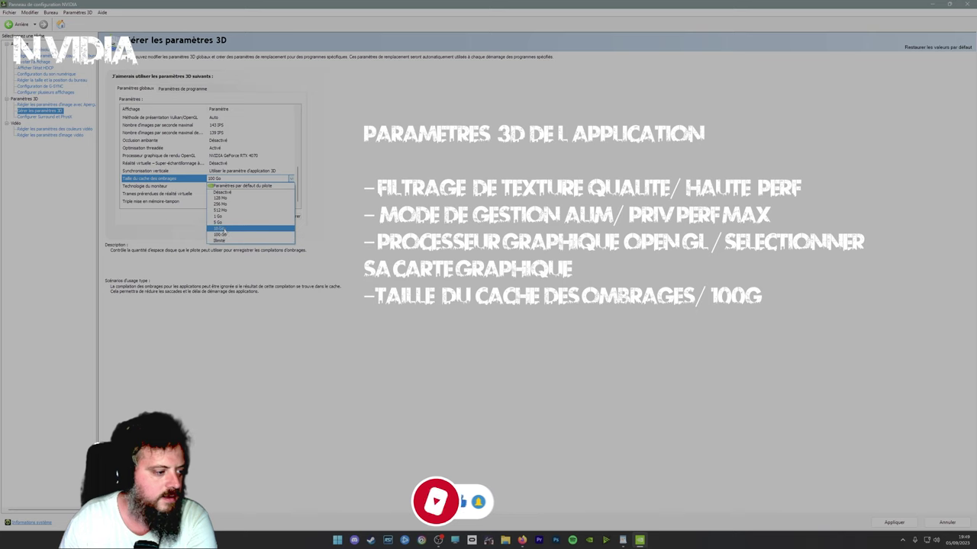
left_click(221, 234)
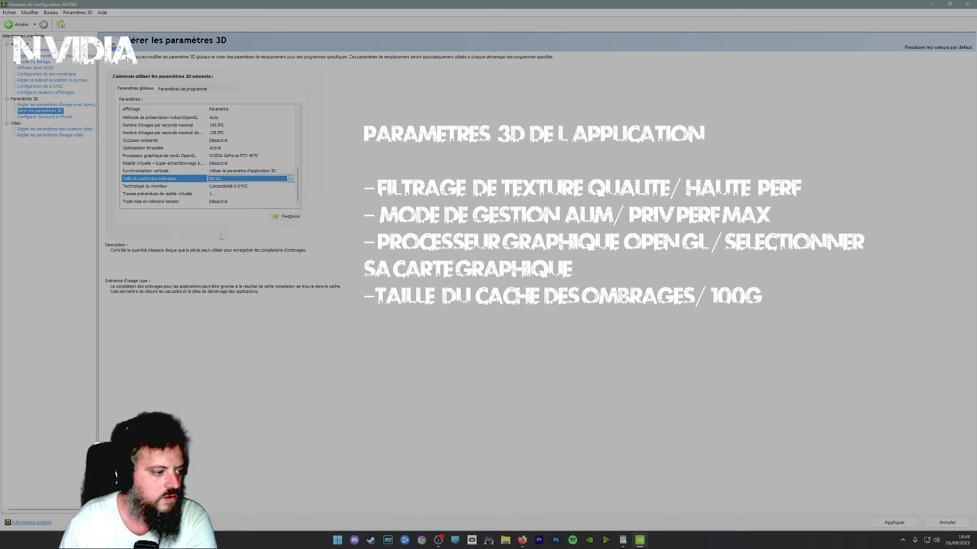
left_click(244, 179)
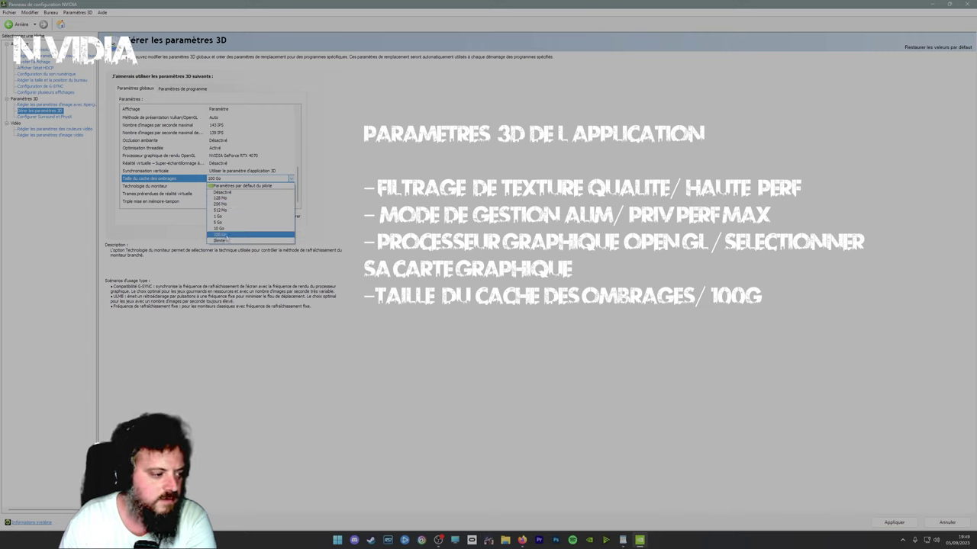
left_click(225, 236)
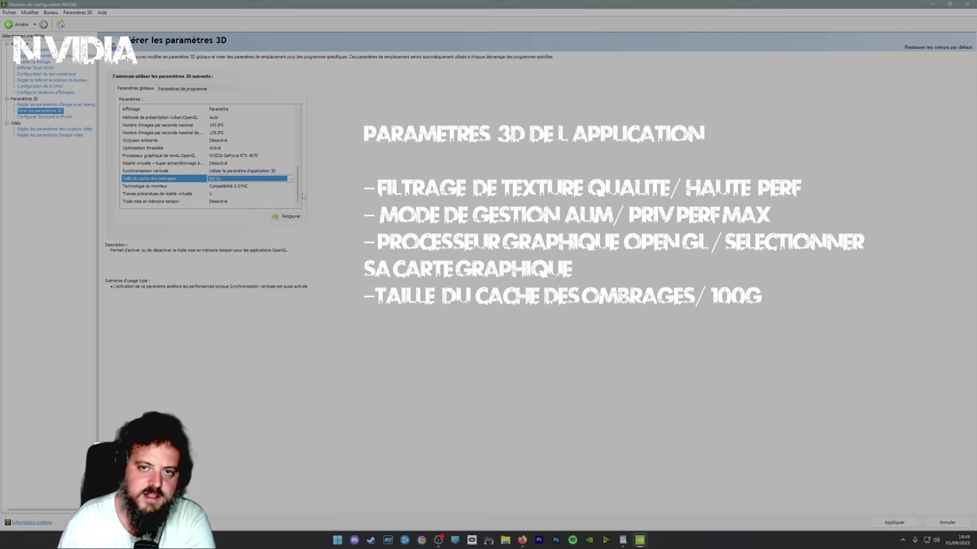
left_click(260, 202)
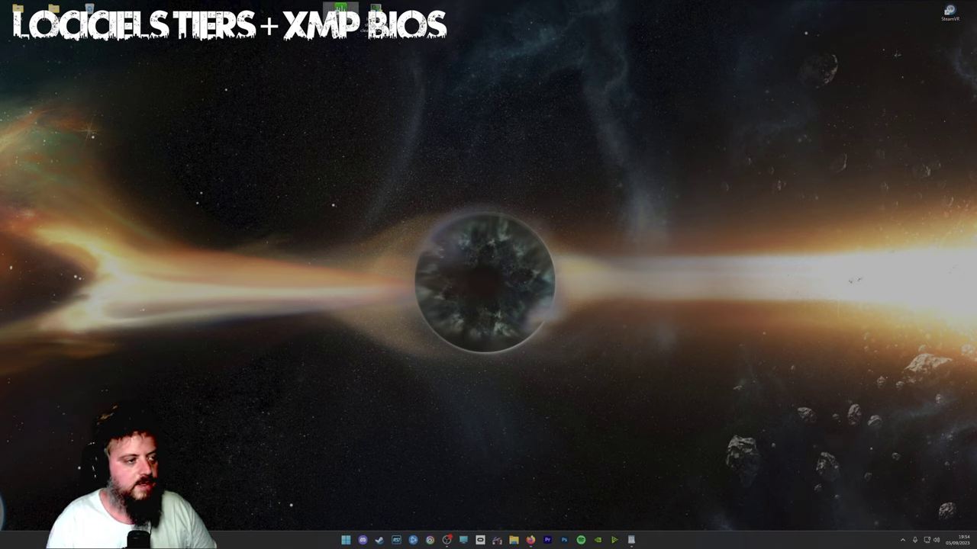
Open Process Lasso from the desktop and dismiss its licence reminder.
double_click(341, 9)
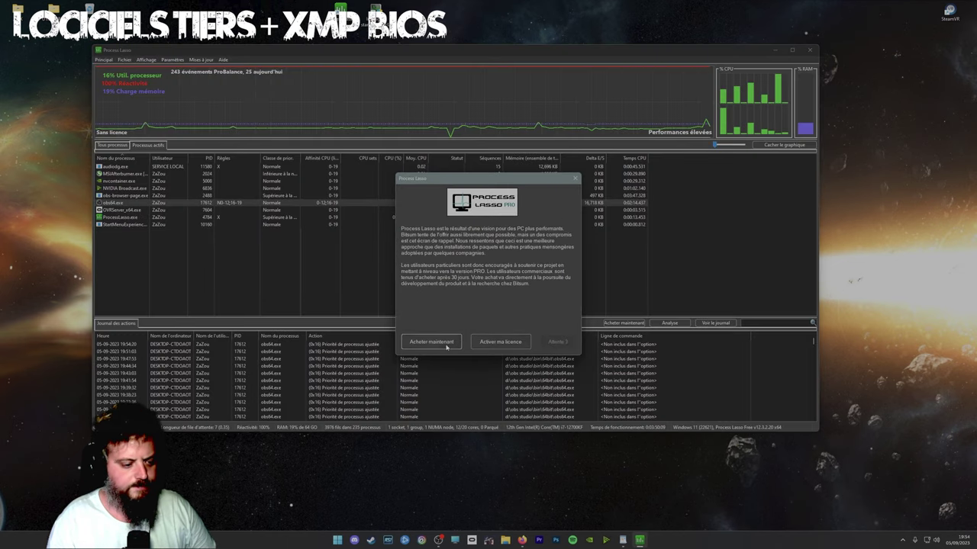
left_click_drag(523, 183, 740, 223)
left_click(779, 385)
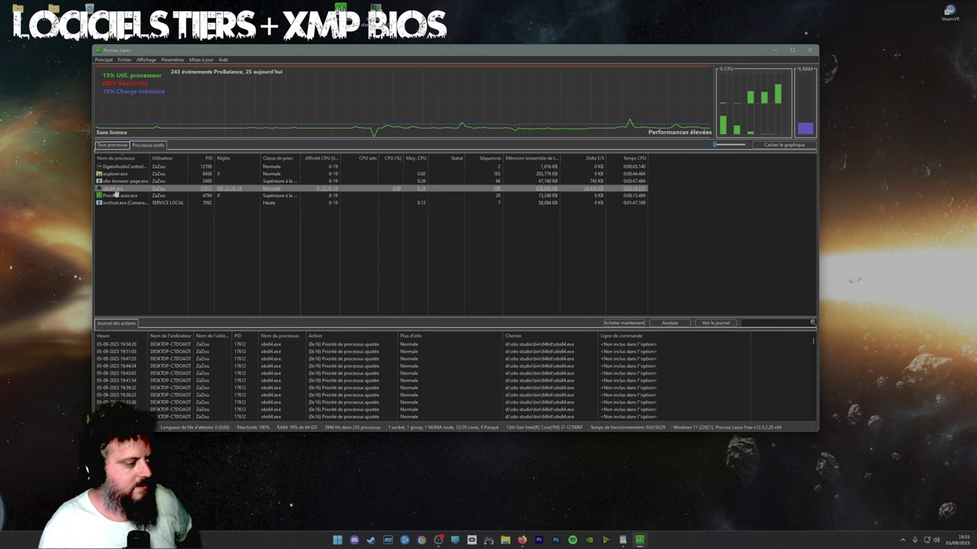
Remove CPU 12, CPU 11 and CPU 10 one after another from the current CPU affinity of obs64.exe.
right_click(115, 191)
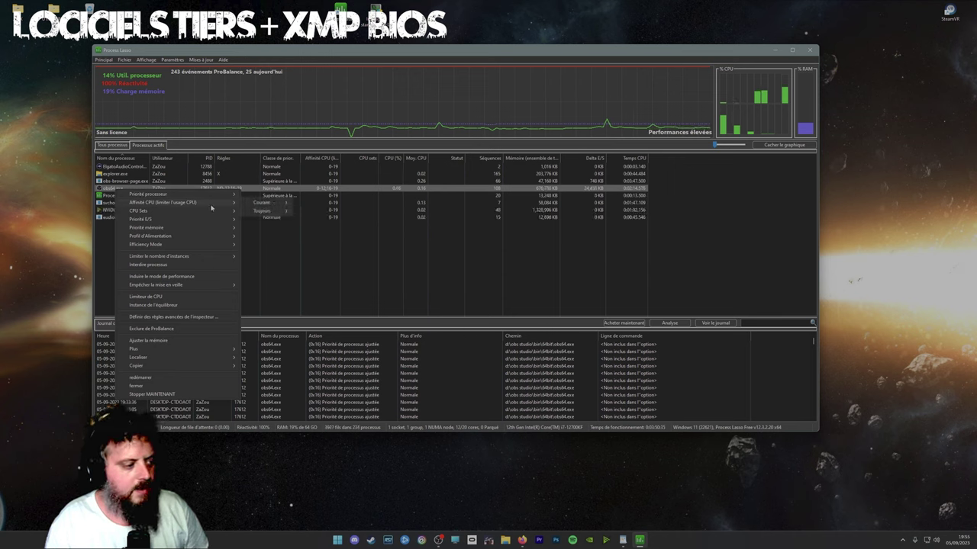
mouse_move(287, 205)
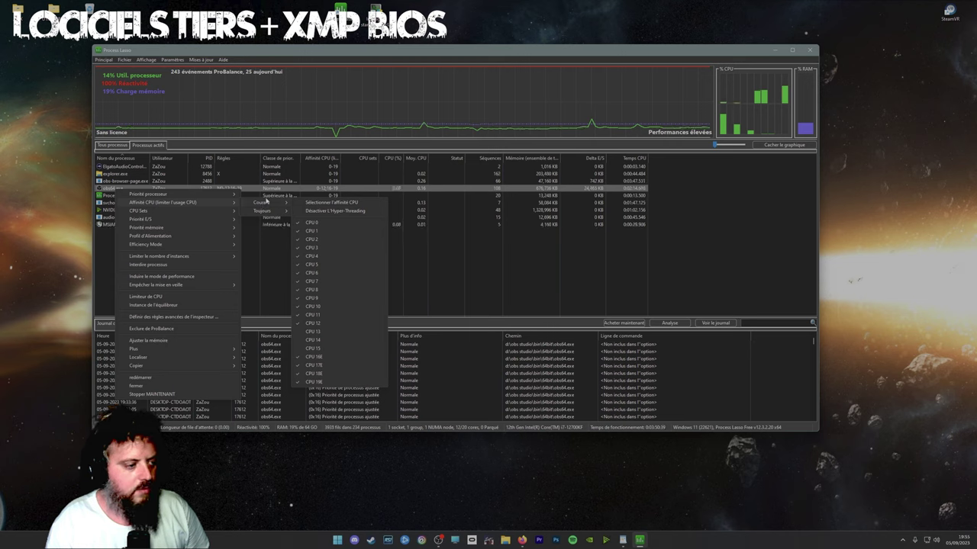
left_click(143, 195)
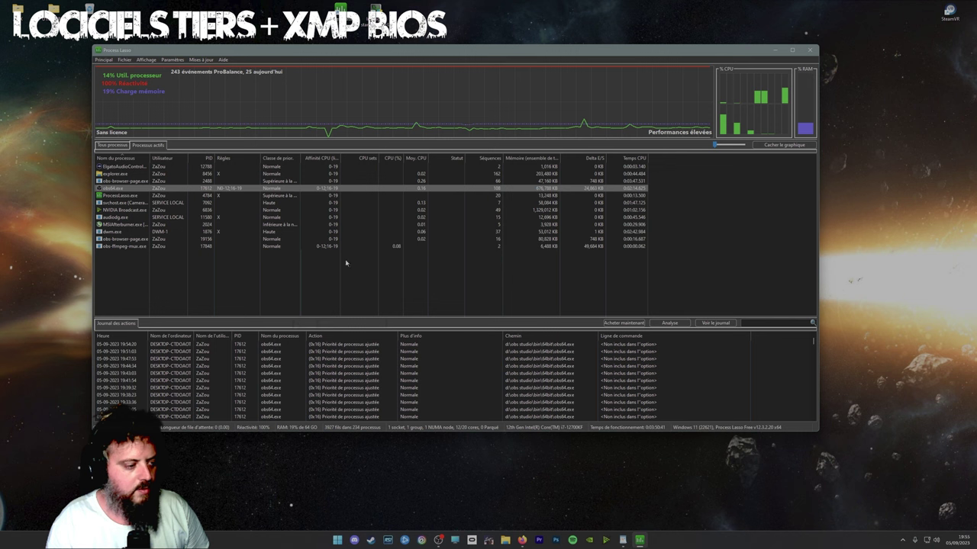
right_click(119, 175)
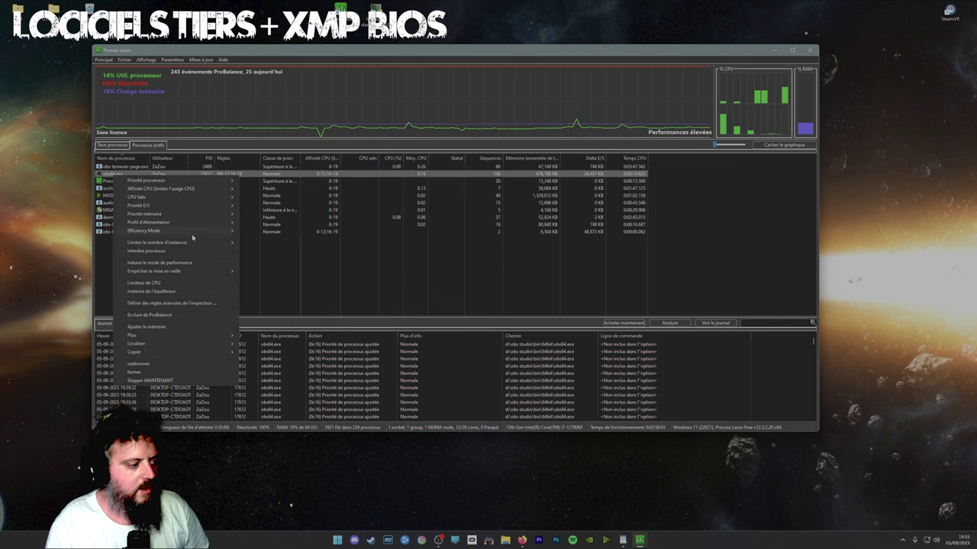
mouse_move(167, 189)
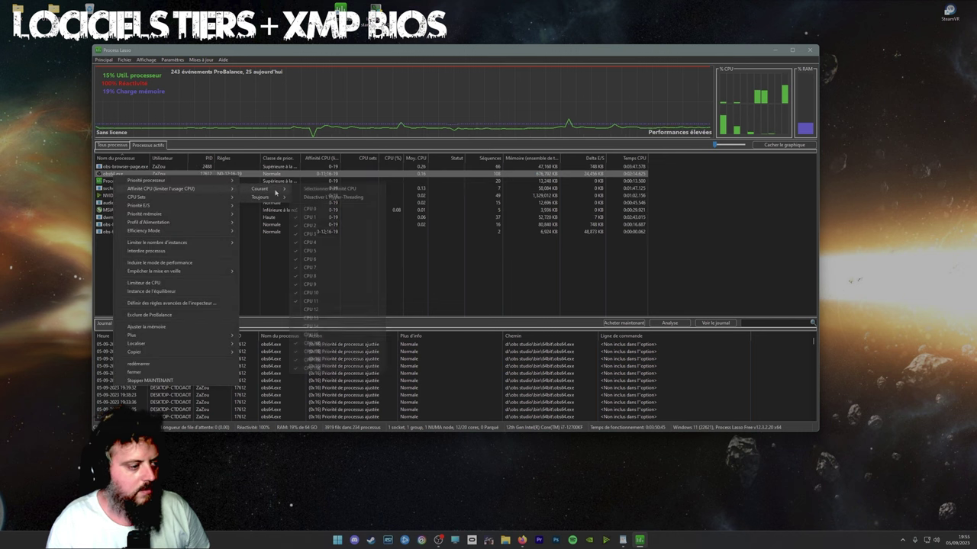
mouse_move(260, 188)
left_click(319, 302)
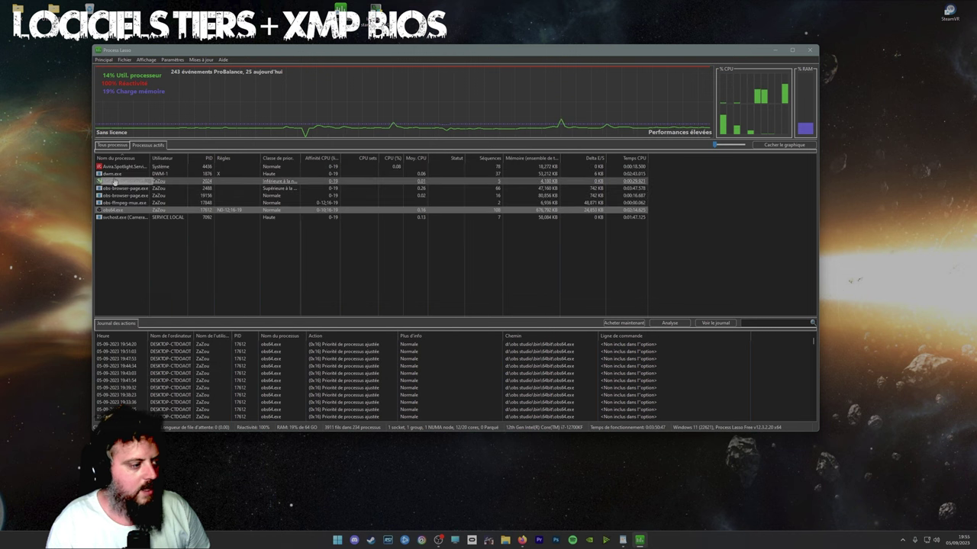
right_click(125, 212)
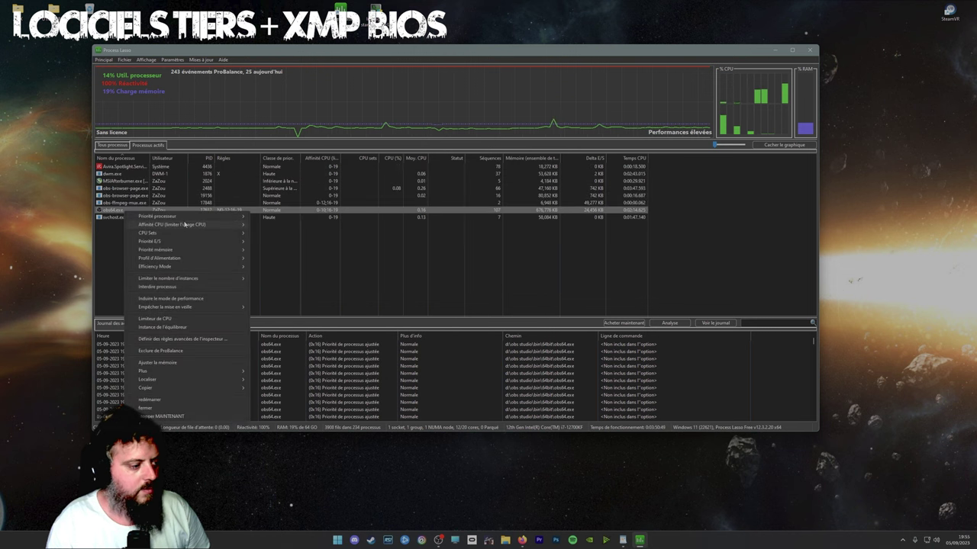
mouse_move(213, 227)
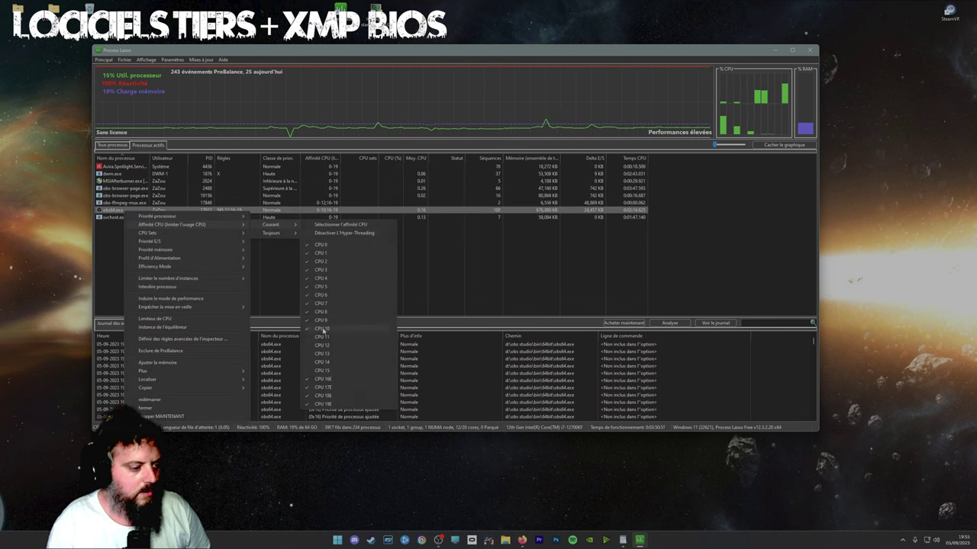
left_click(235, 213)
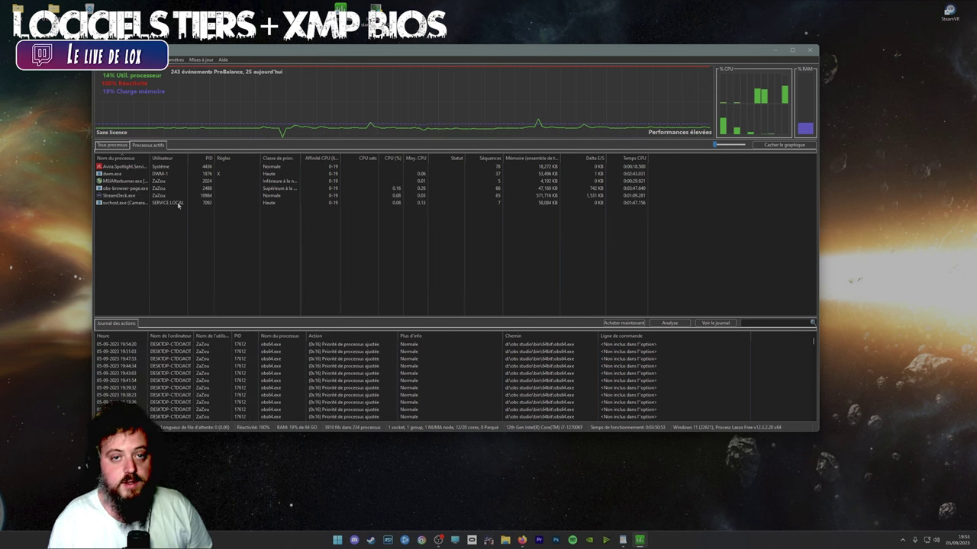
Remove CPU 9 from the current (Courant) CPU affinity of obs64.exe.
right_click(140, 196)
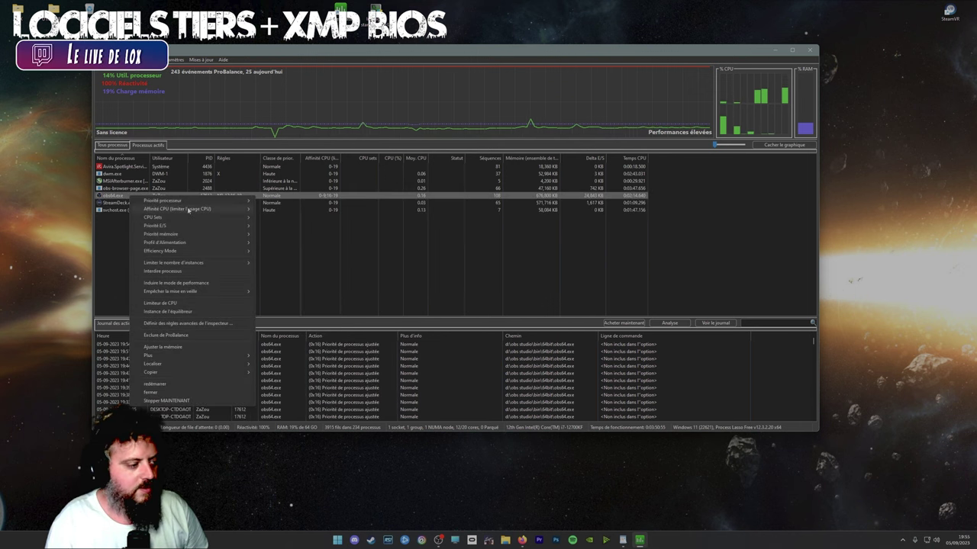
mouse_move(196, 212)
mouse_move(277, 209)
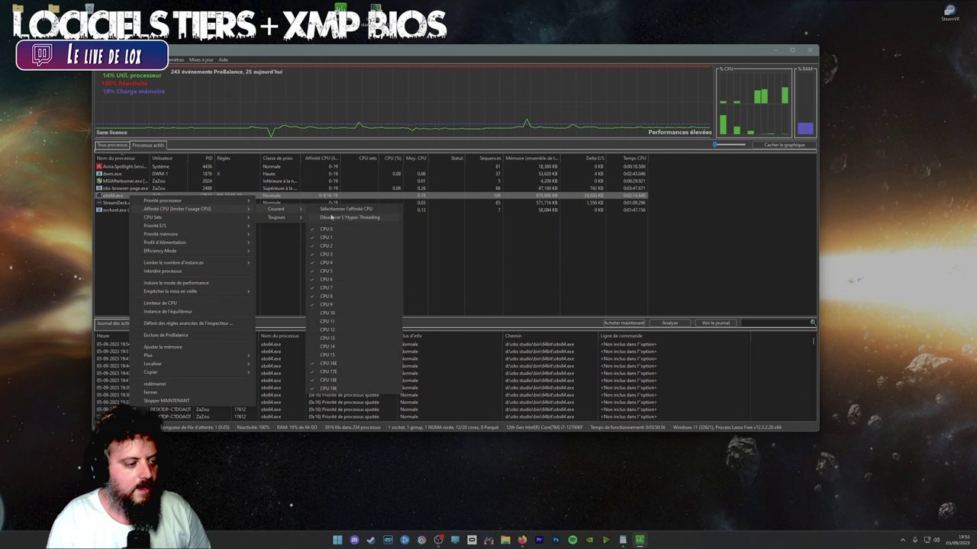
left_click(326, 305)
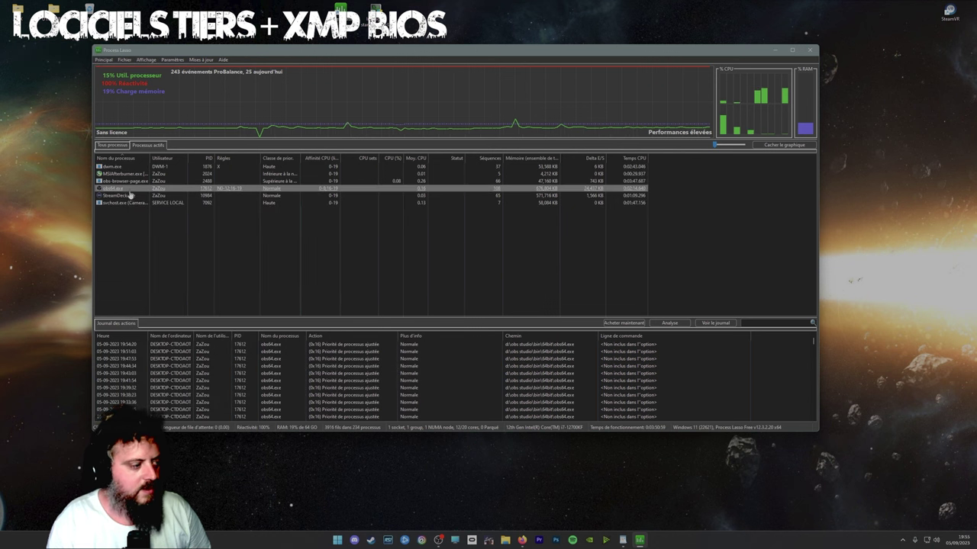
Remove CPU 12 from the permanent (Toujours) CPU affinity of obs64.exe.
right_click(120, 190)
mouse_move(214, 202)
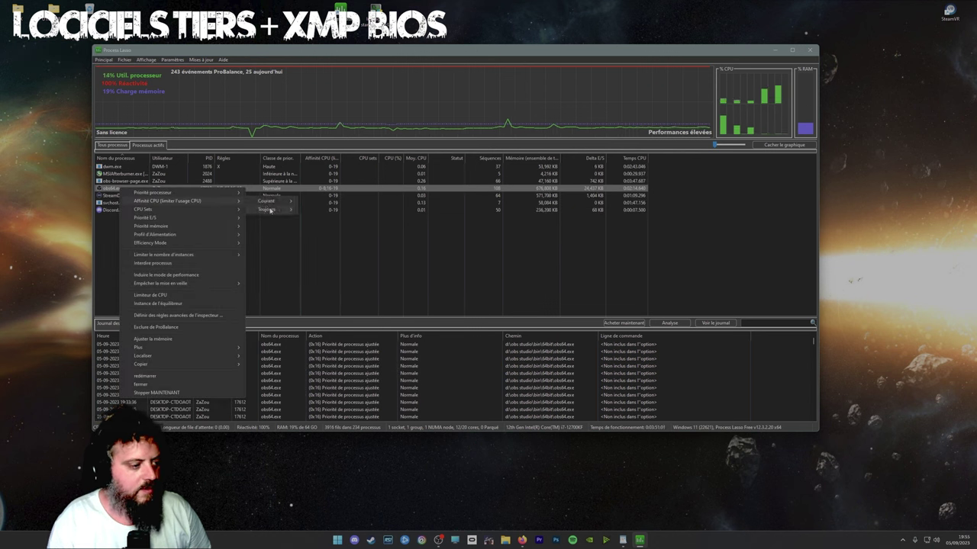
mouse_move(270, 210)
left_click(325, 347)
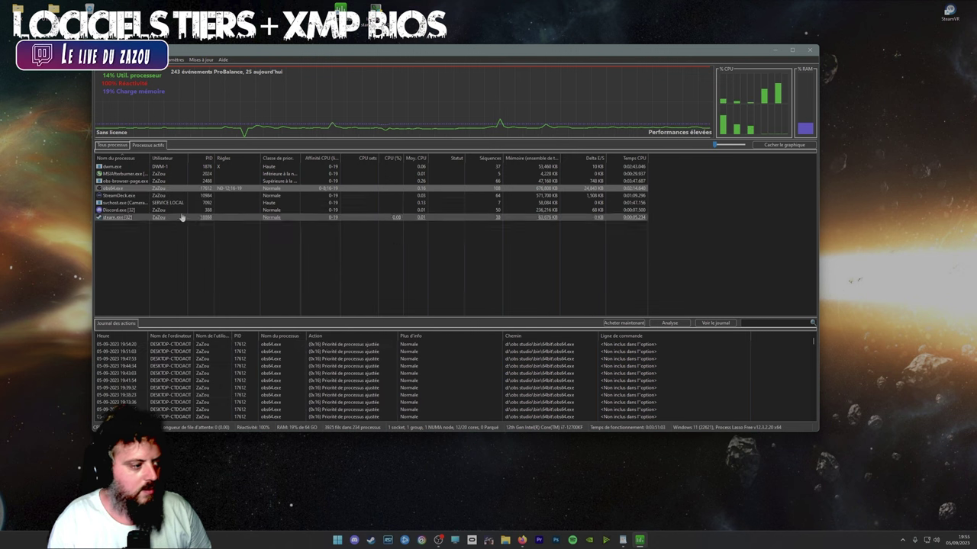
right_click(142, 189)
mouse_move(222, 199)
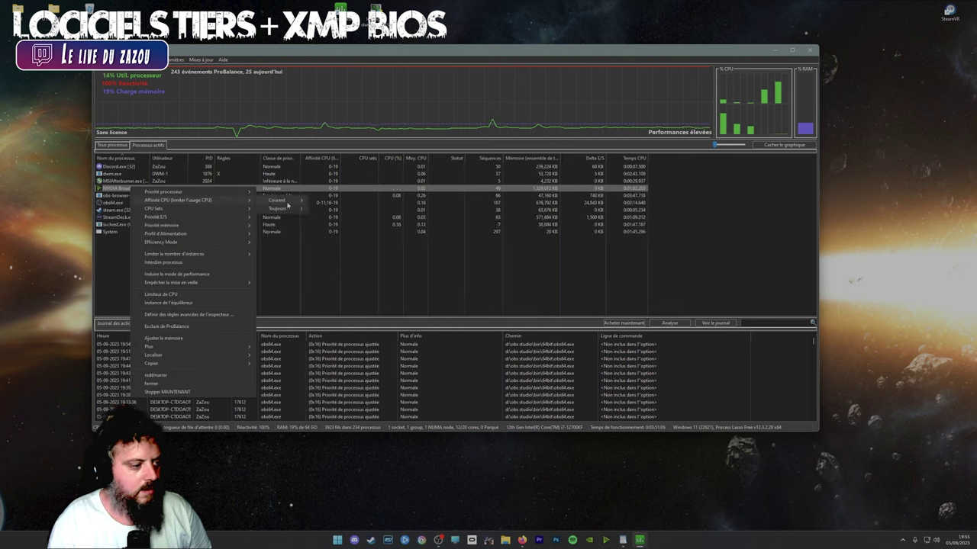
mouse_move(279, 208)
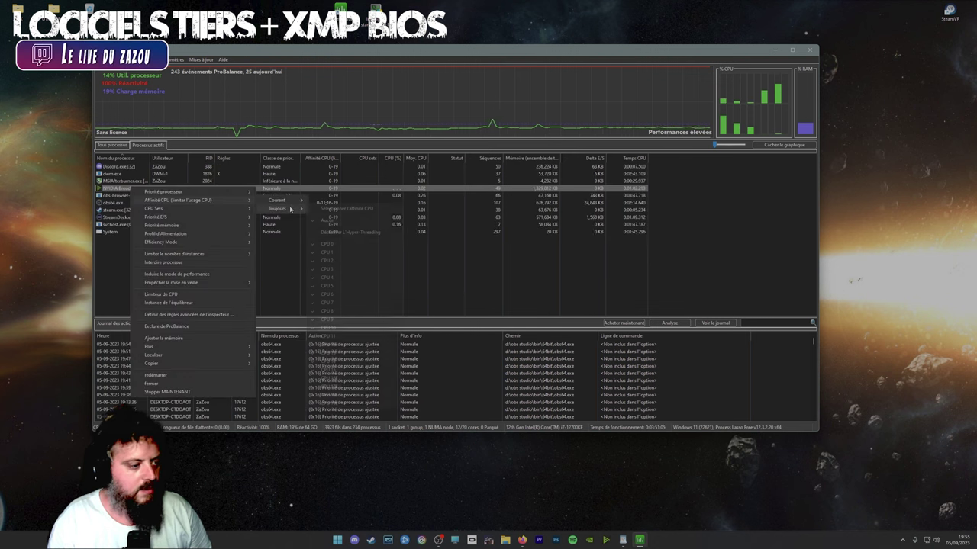
left_click(114, 204)
Remove CPU 11, CPU 10 and CPU 9 one after another from the permanent (Toujours) CPU affinity of obs64.exe.
right_click(114, 204)
mouse_move(205, 216)
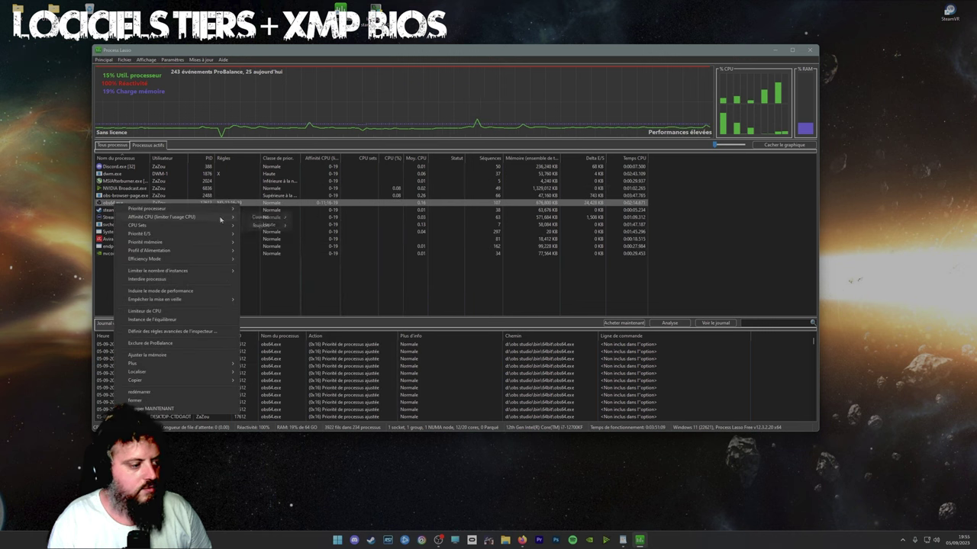
mouse_move(262, 225)
left_click(318, 346)
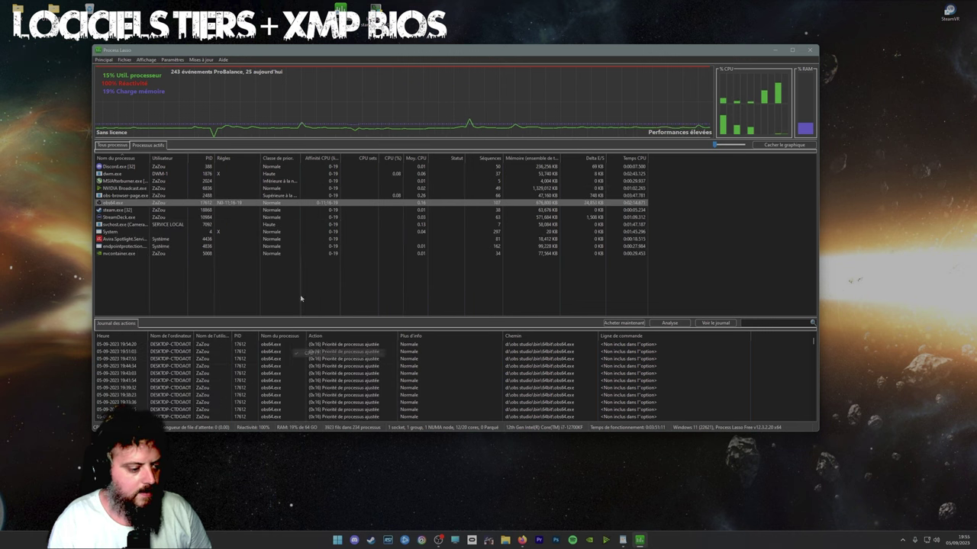
right_click(119, 189)
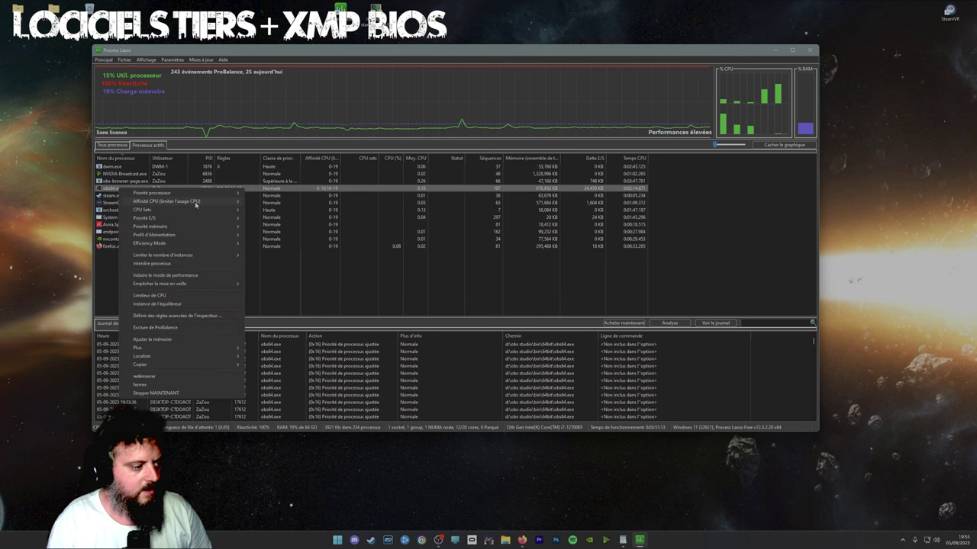
mouse_move(191, 200)
mouse_move(265, 210)
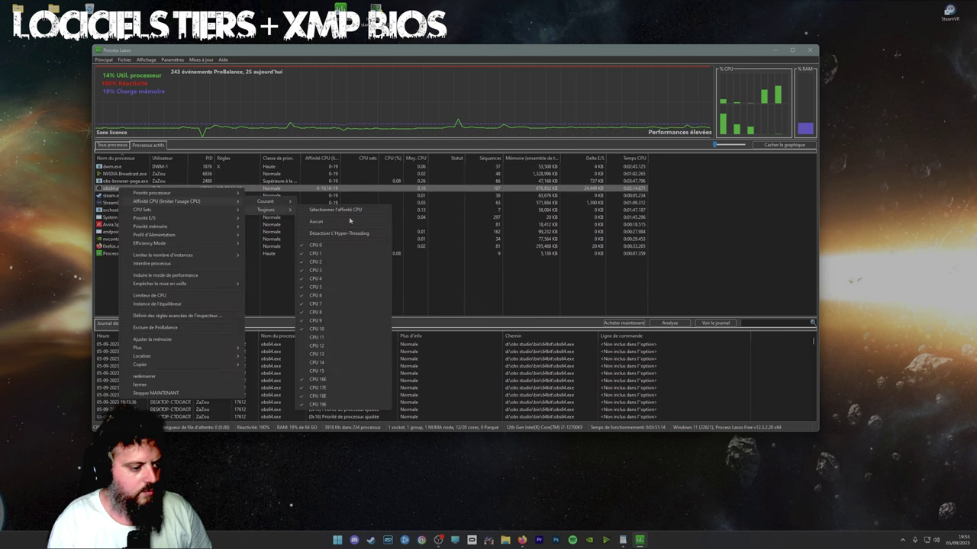
left_click(316, 329)
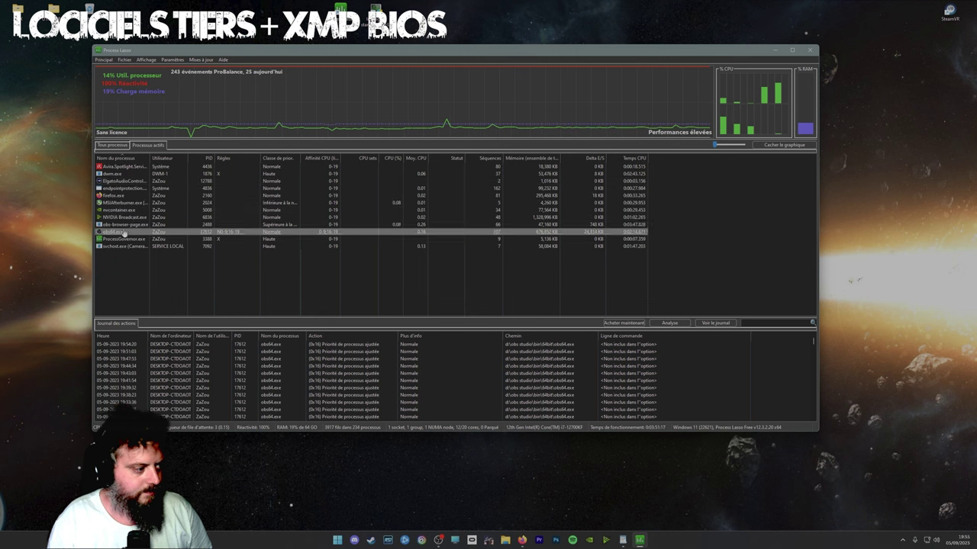
right_click(124, 232)
mouse_move(191, 244)
mouse_move(287, 256)
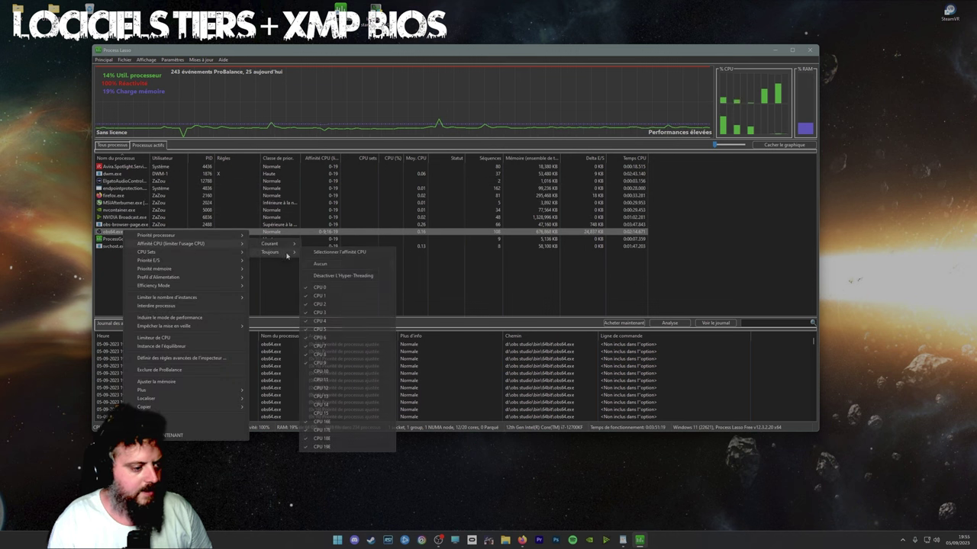
left_click(343, 370)
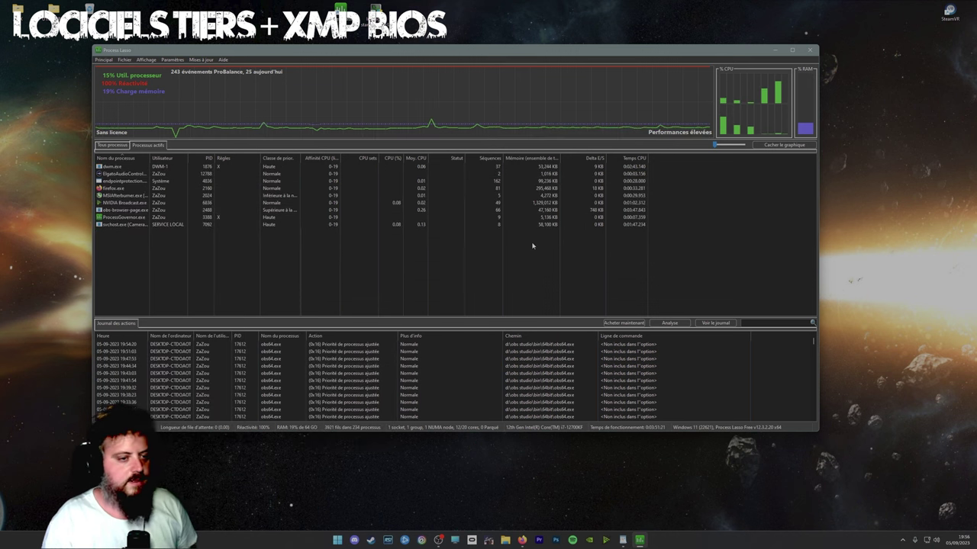
Switch to the running Intelligent standby list cleaner, review its purge conditions and startup options, and minimize it.
key("super+d")
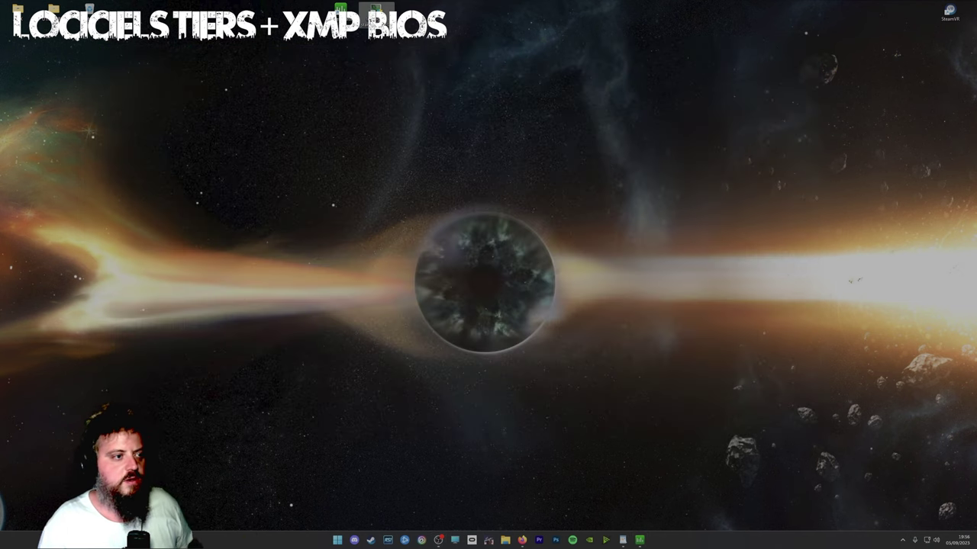
double_click(377, 12)
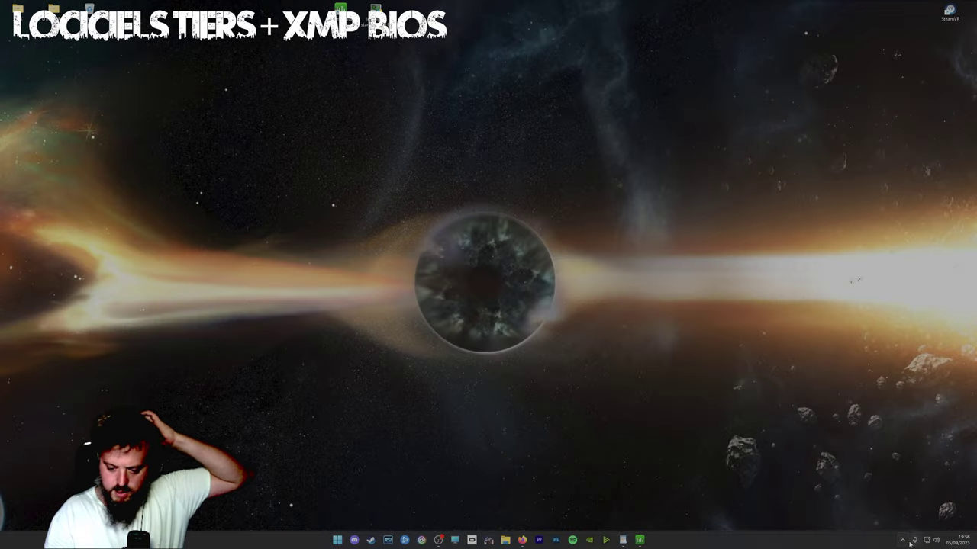
left_click(902, 540)
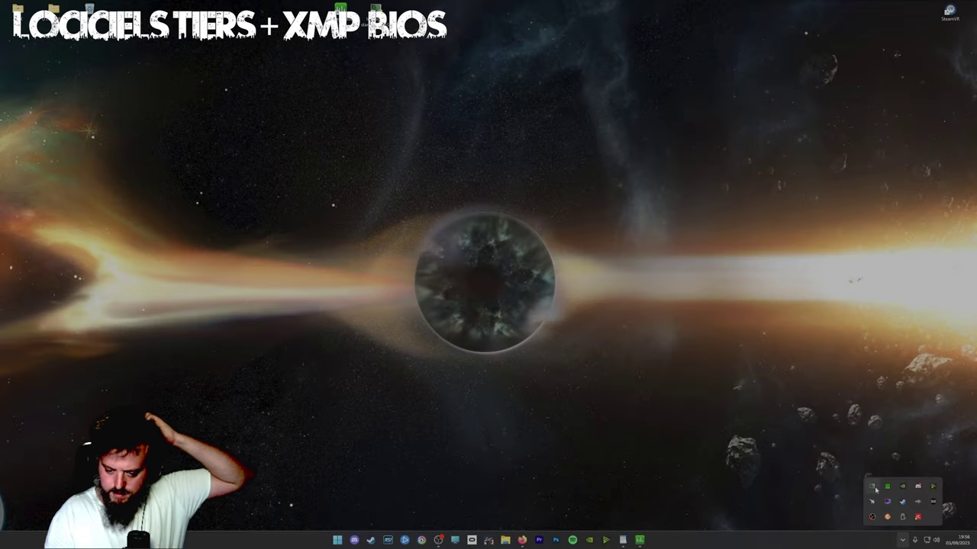
left_click(888, 504)
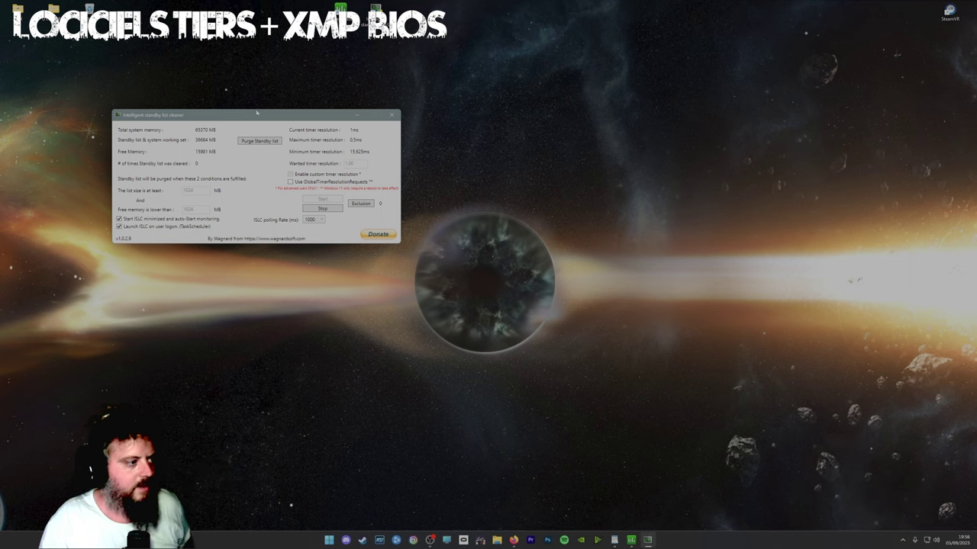
left_click_drag(252, 115, 318, 80)
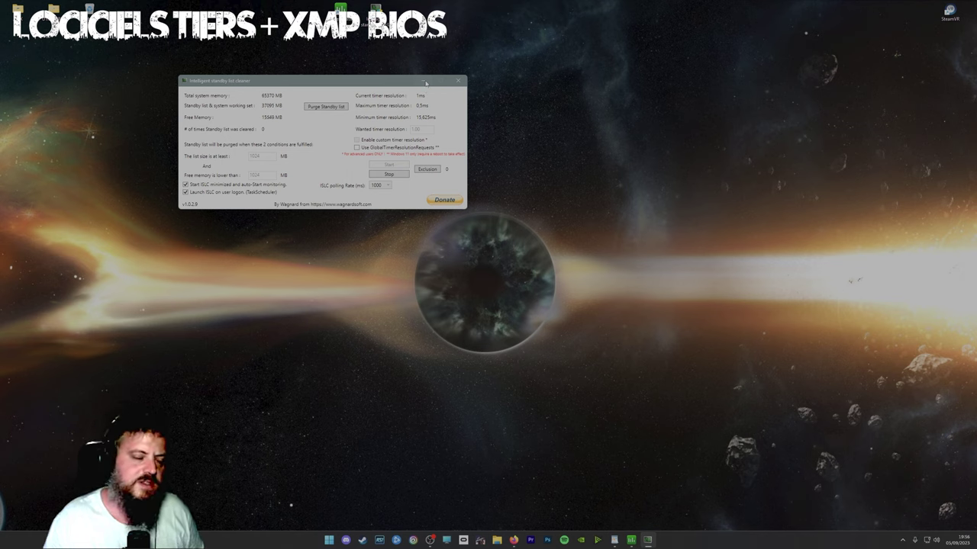
left_click(426, 83)
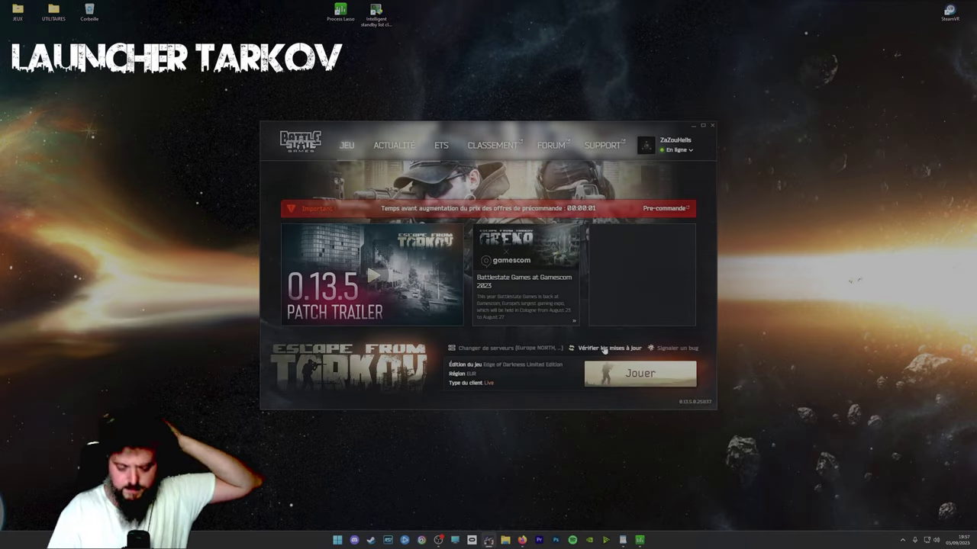
Open the game's Logs folder from the Battlestate Games launcher, delete every log folder in it and close the folder.
left_click(686, 150)
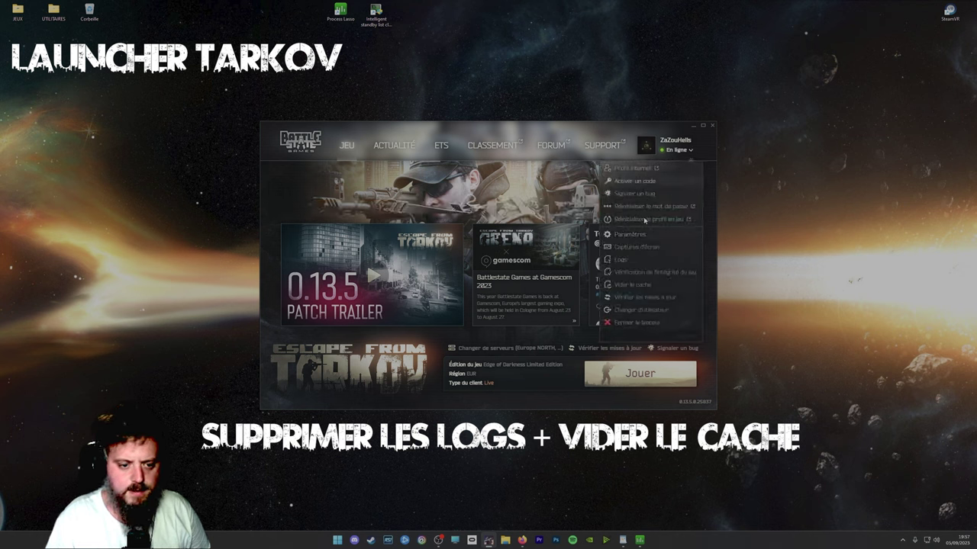
left_click(621, 260)
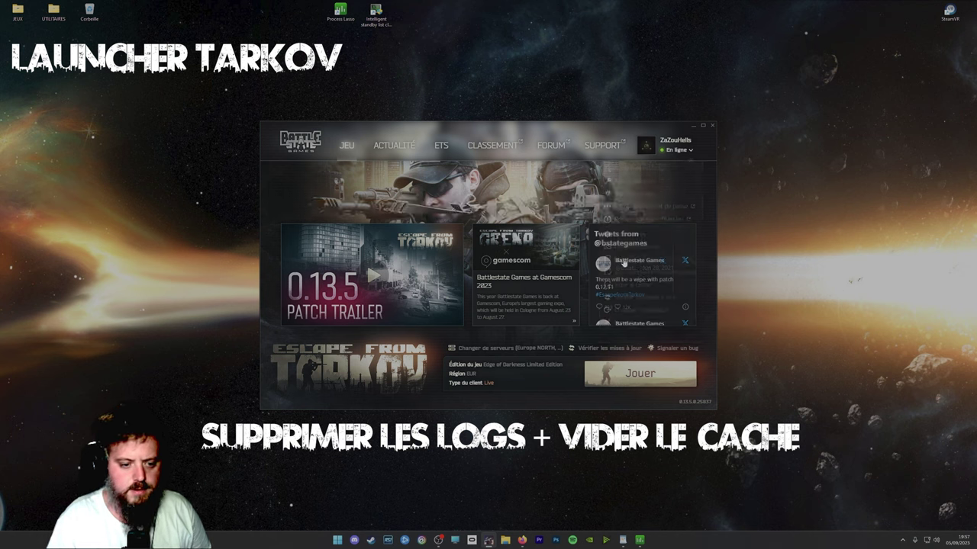
key("ctrl+a")
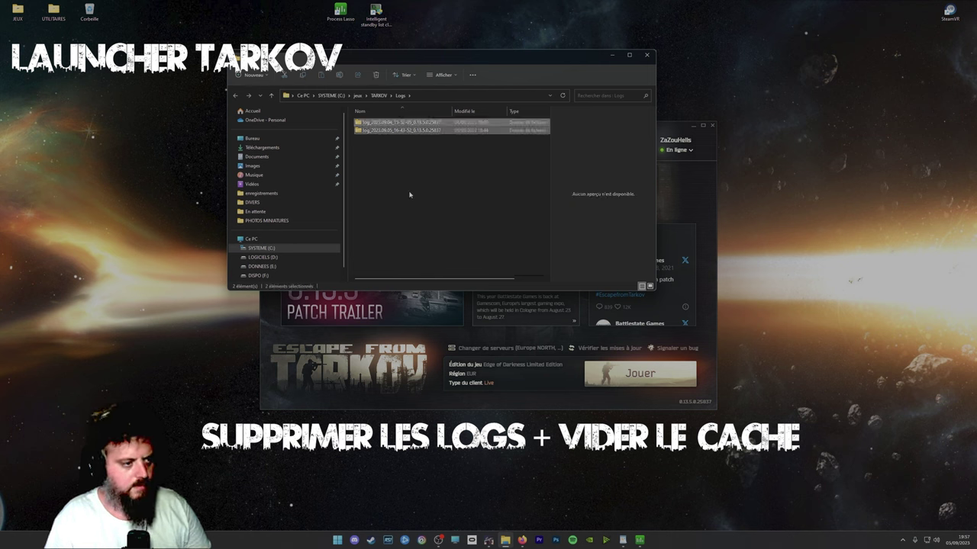
key("Delete")
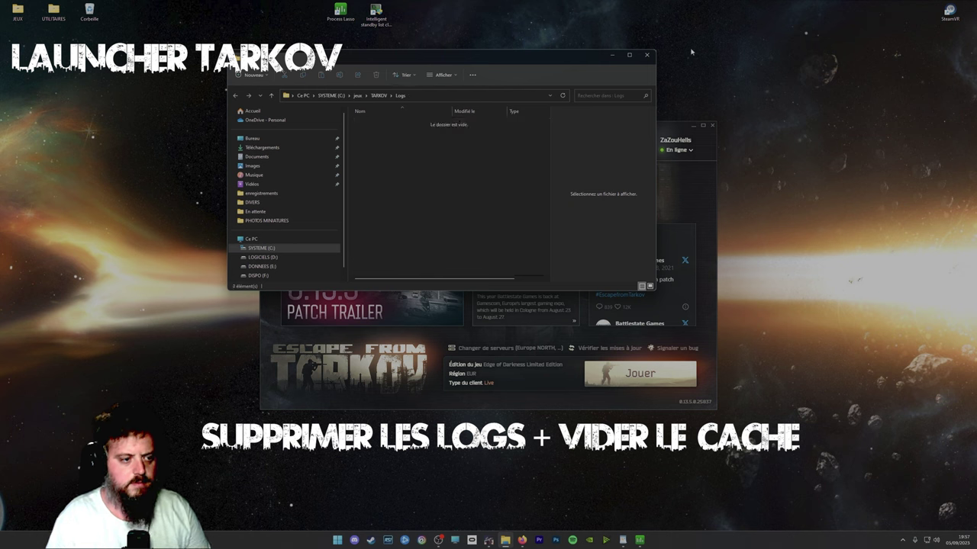
left_click(646, 55)
Empty the launcher's cache (Vider le cache) and launch Escape from Tarkov.
left_click(689, 151)
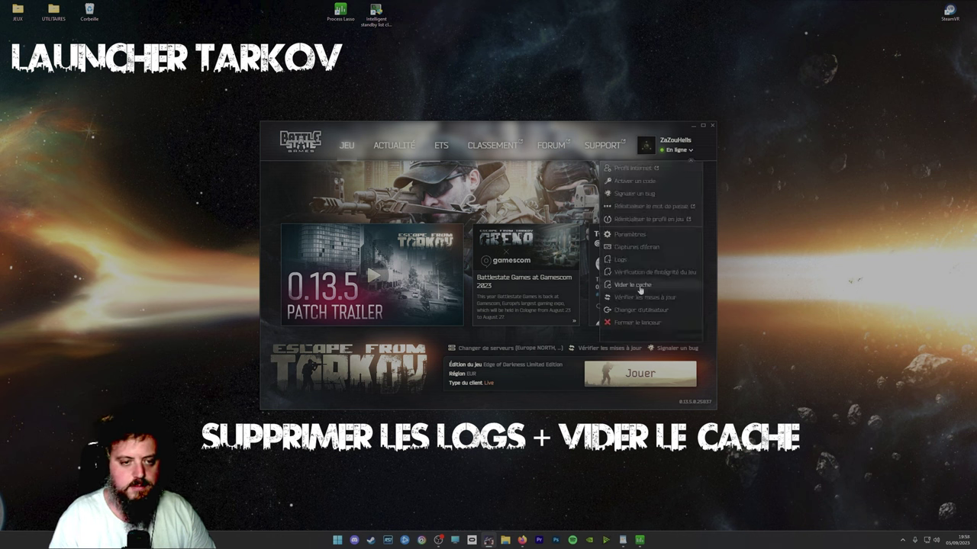
left_click(639, 287)
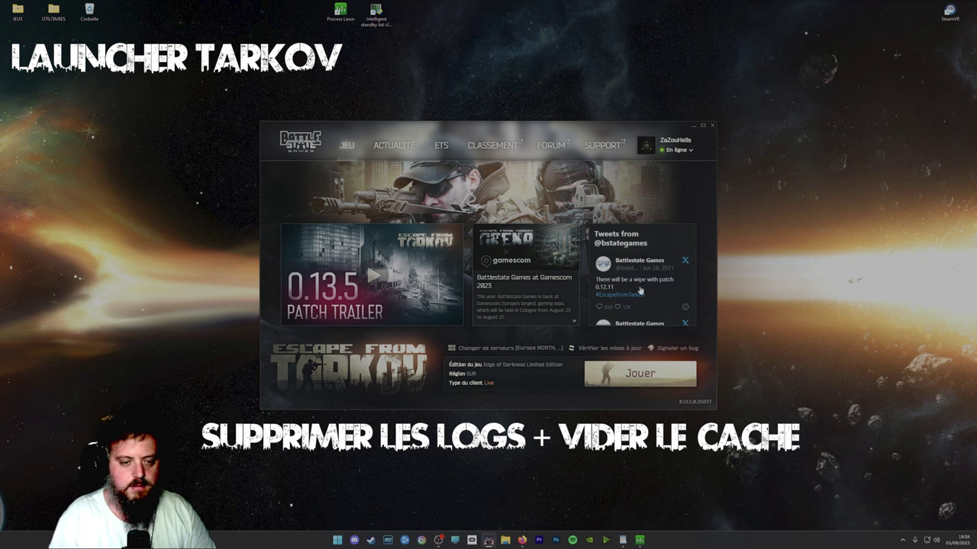
left_click(626, 375)
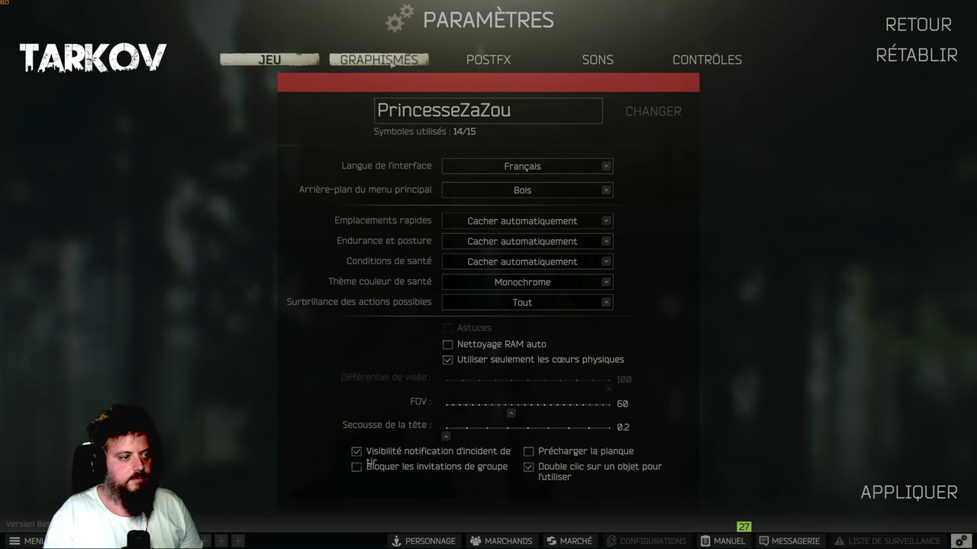
Set the display mode (Mode d'affichage) in the graphics settings to Plein écran and keep the modification.
left_click(379, 59)
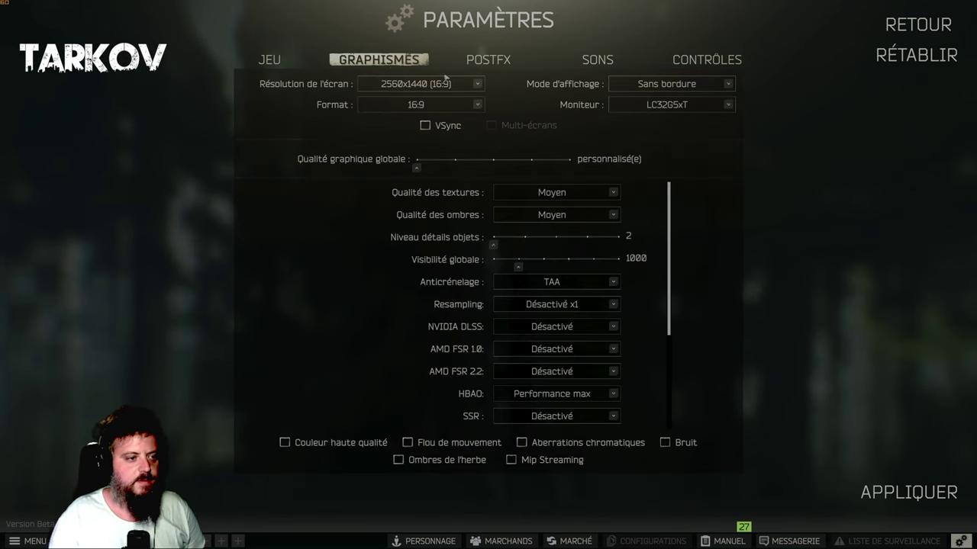
left_click(729, 85)
left_click(671, 98)
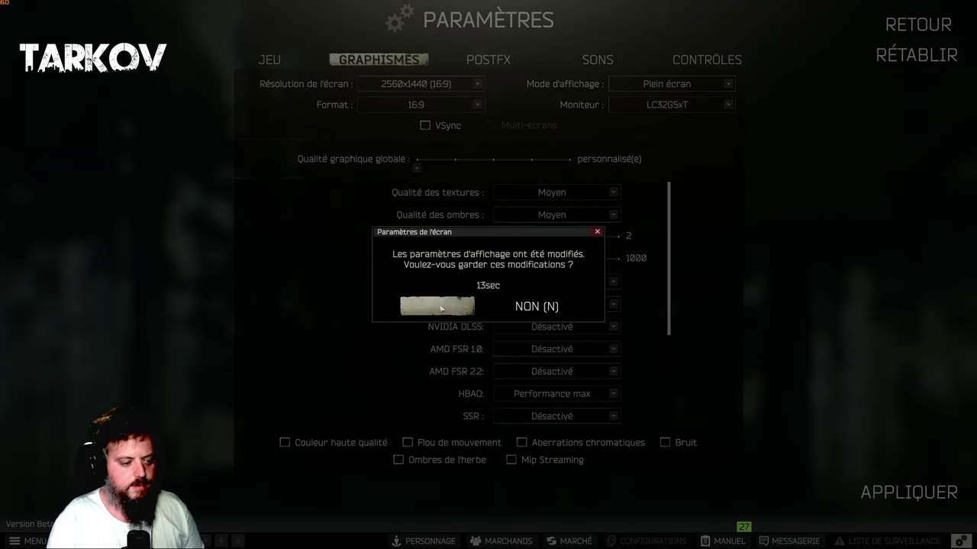
left_click(432, 307)
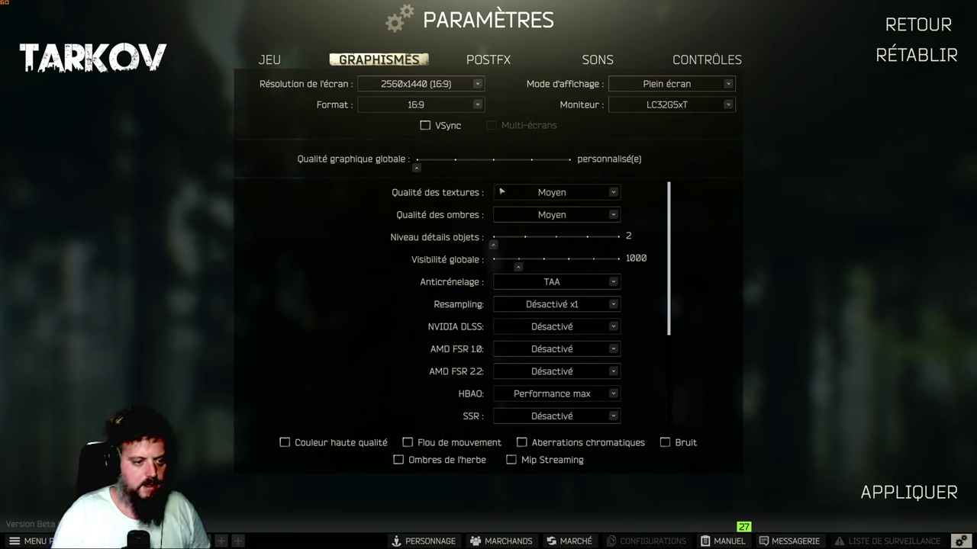
Set both the texture quality (Qualité des textures) and the shadow quality (Qualité des ombres) to Élevé.
left_click(613, 194)
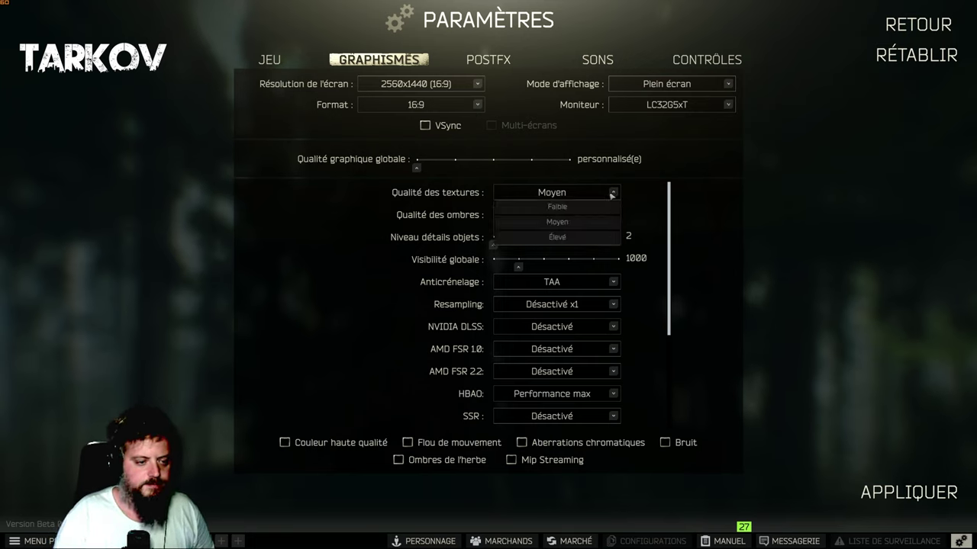
left_click(566, 237)
left_click(499, 297)
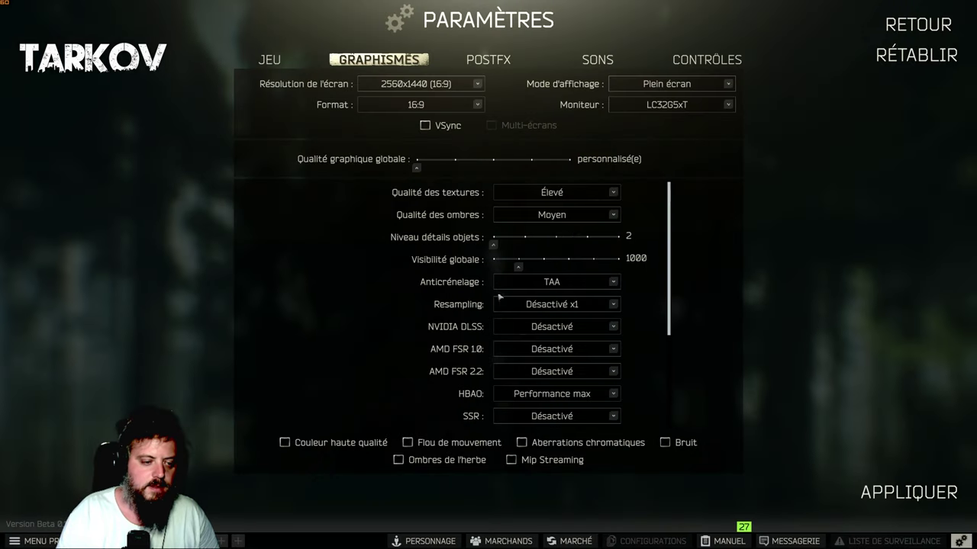
left_click(580, 216)
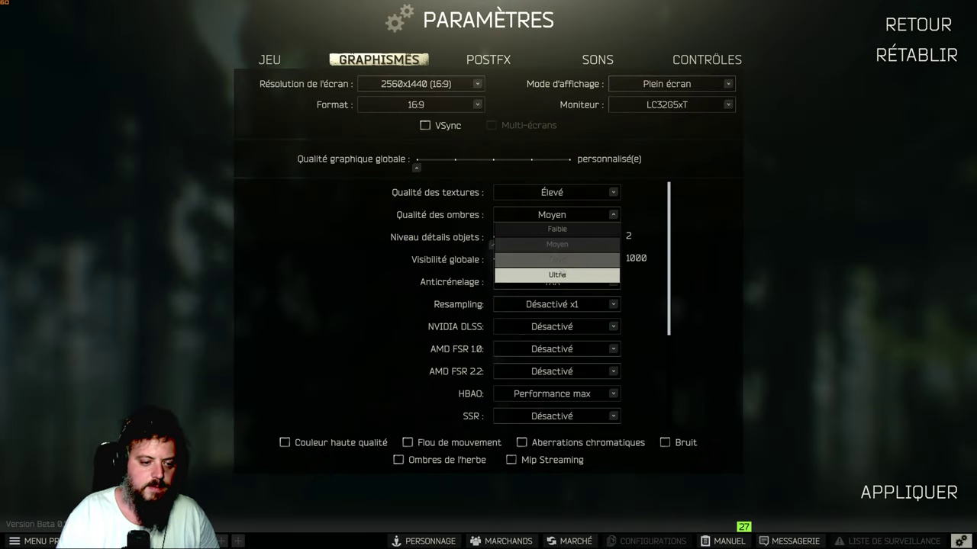
left_click(553, 260)
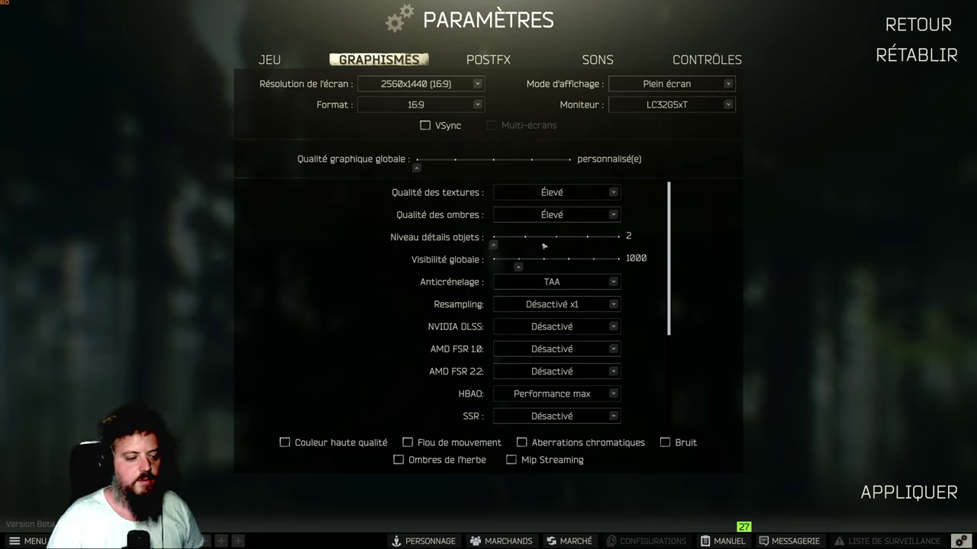